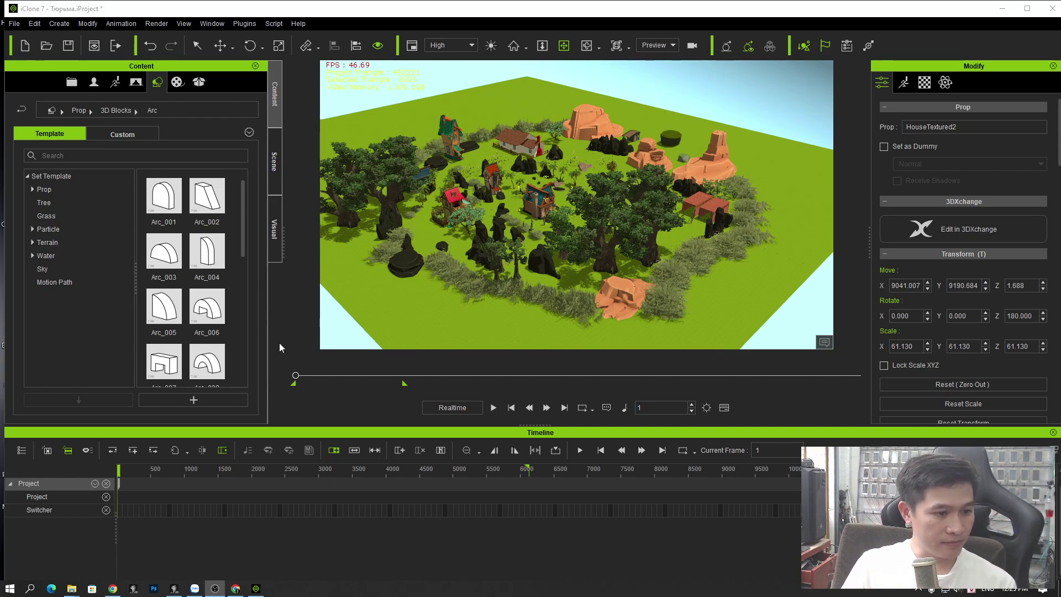
- Examine the outdoor scene around the houses, rock formations and caged shelter to find an open grass area for a character
scroll(512, 206, "up", 2)
scroll(519, 205, "up", 2)
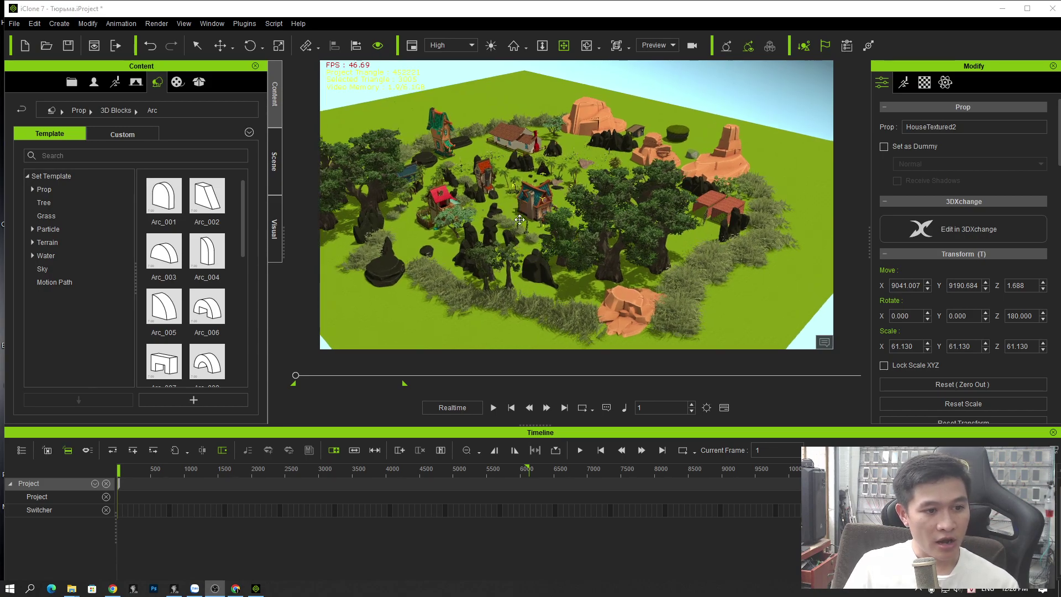
right_click_drag(553, 200, 690, 208)
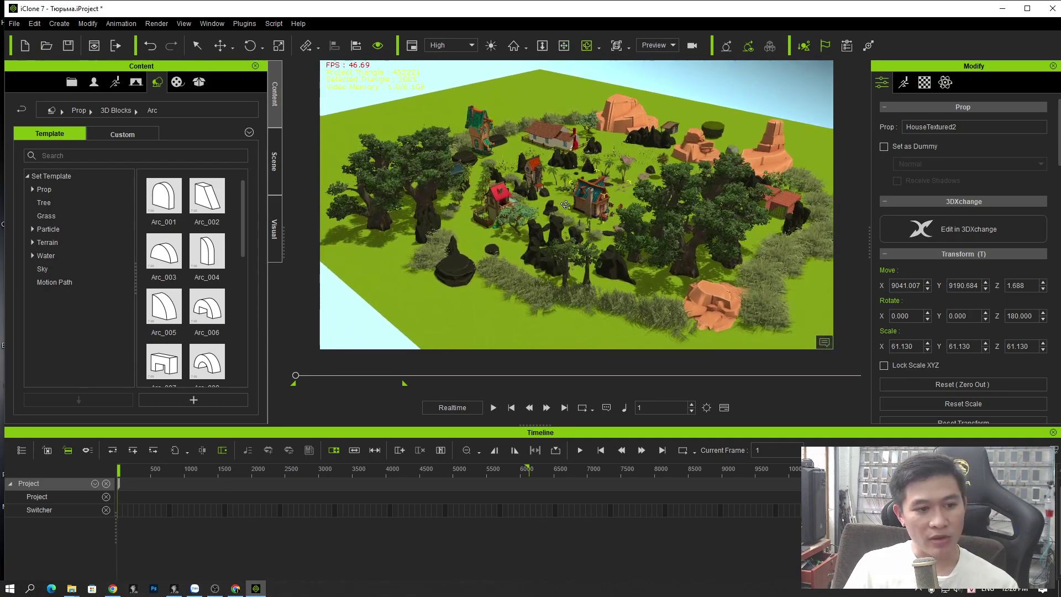
middle_click_drag(689, 207, 612, 208)
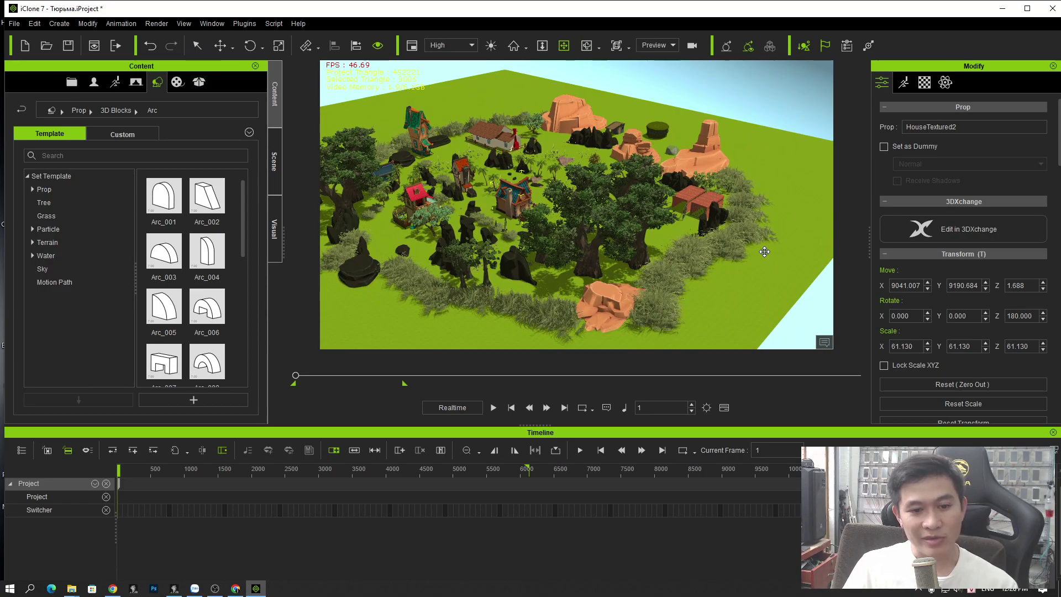
right_click_drag(505, 201, 483, 209)
middle_click_drag(483, 209, 504, 228)
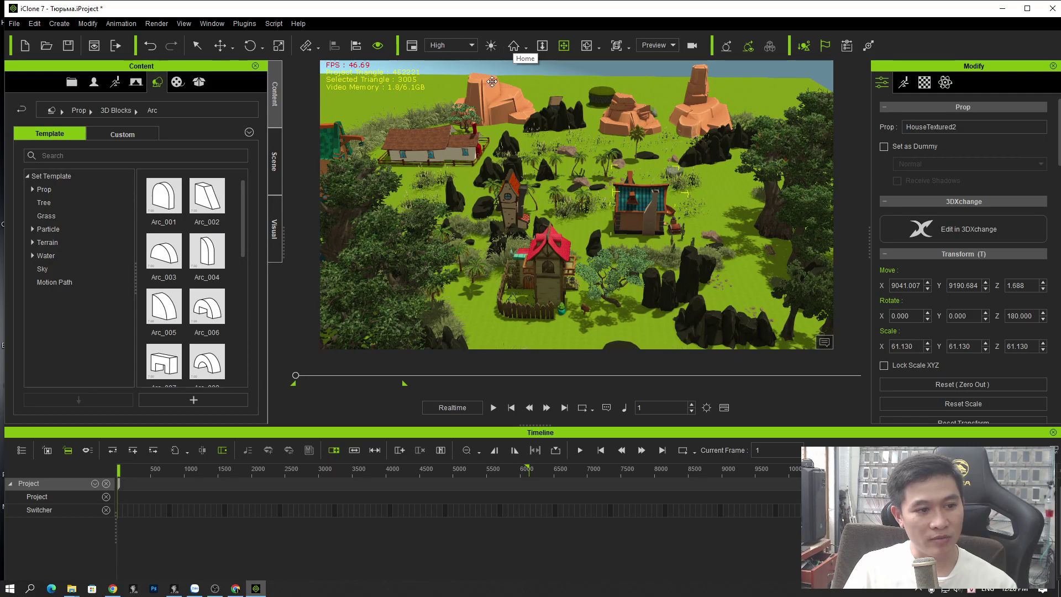
left_click(507, 162)
left_click(513, 47)
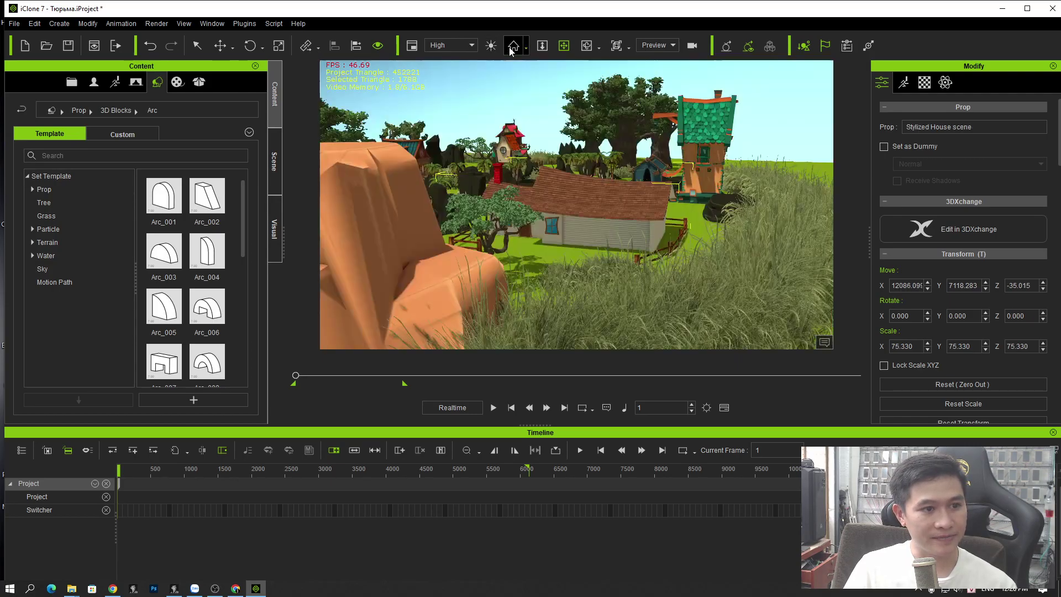
right_click_drag(735, 232, 531, 255, "alt")
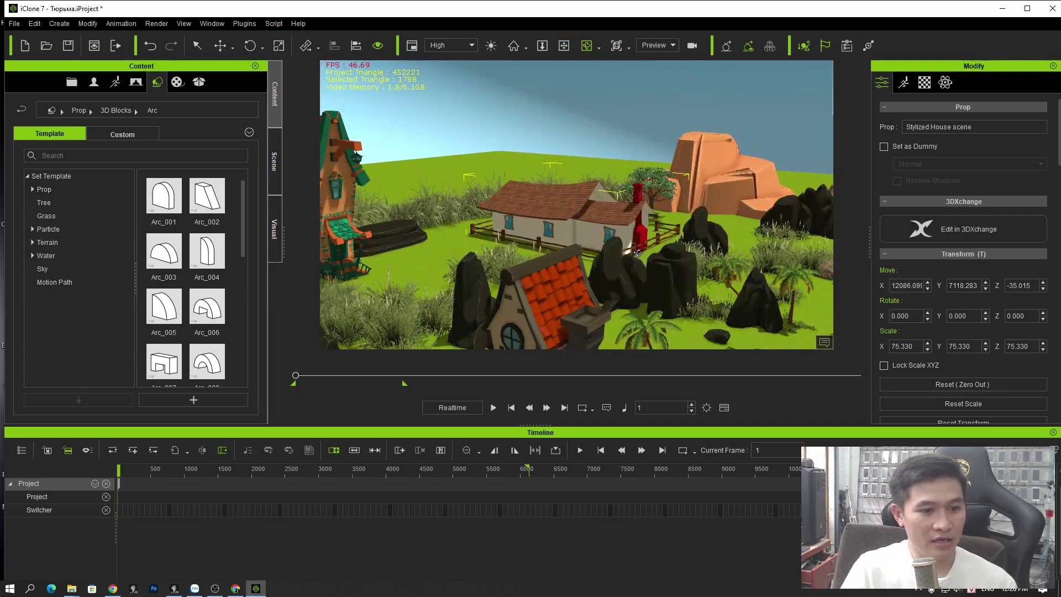
middle_click_drag(720, 263, 596, 233)
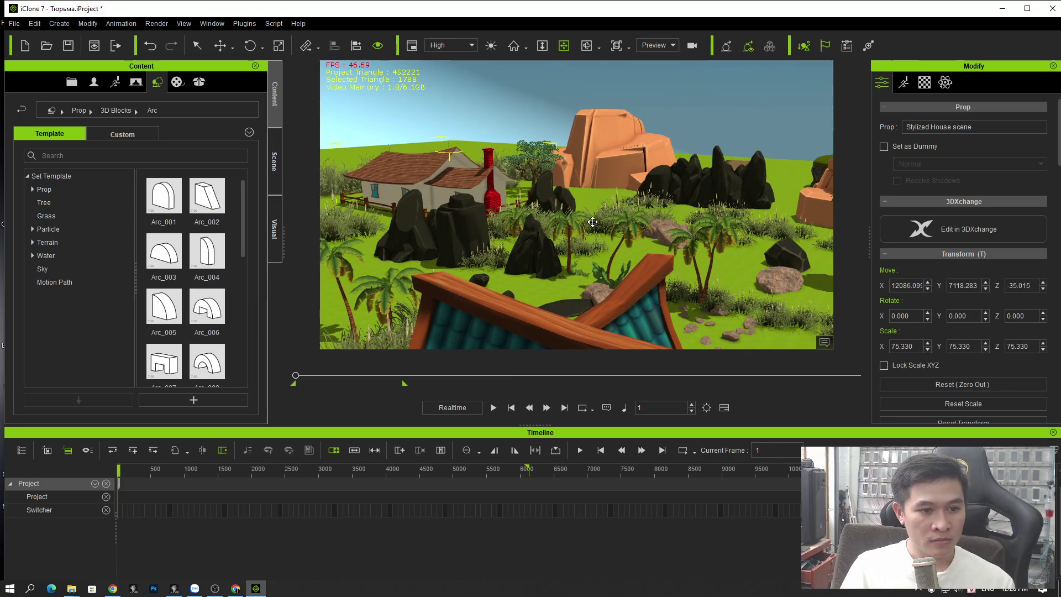
right_click_drag(578, 228, 617, 252)
middle_click_drag(617, 252, 679, 260)
right_click_drag(679, 261, 617, 262)
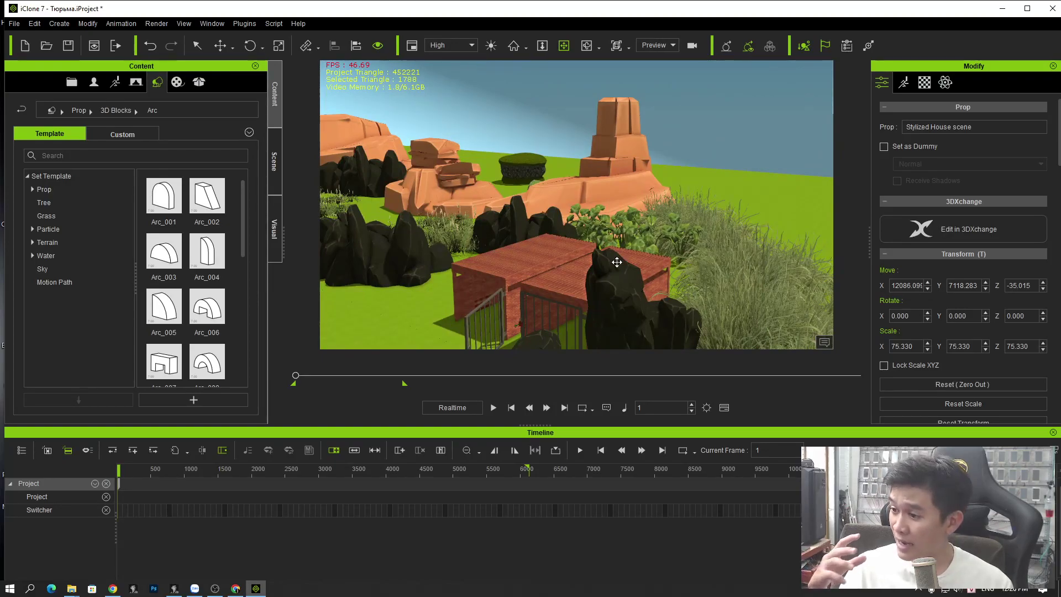
left_click(402, 254)
right_click_drag(402, 255, 547, 209)
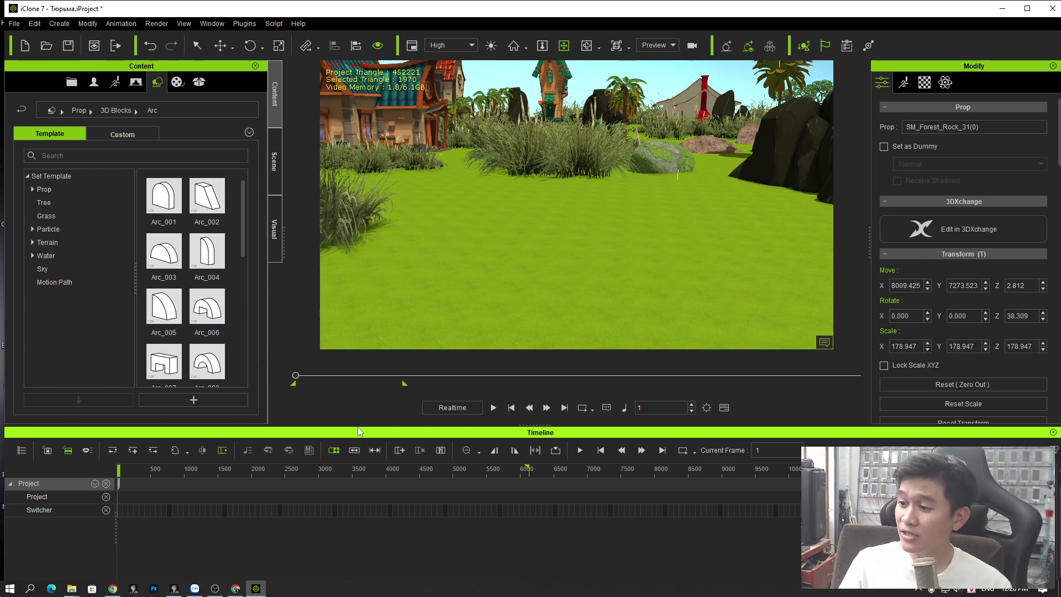
- Switch to File Explorer and open the Character folder inside THANH LOC
mouse_move(75, 587)
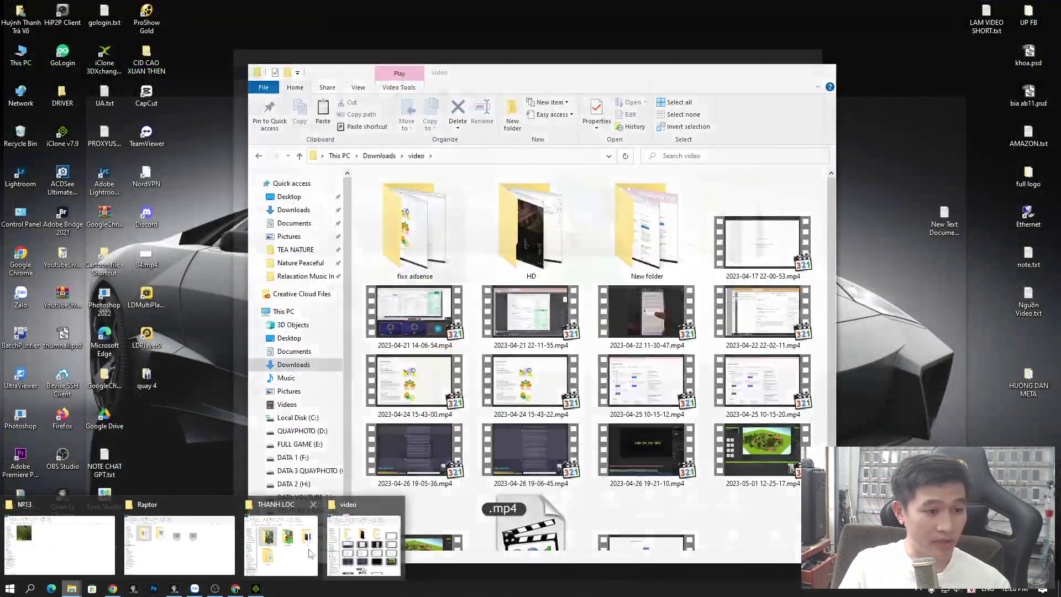
left_click(282, 547)
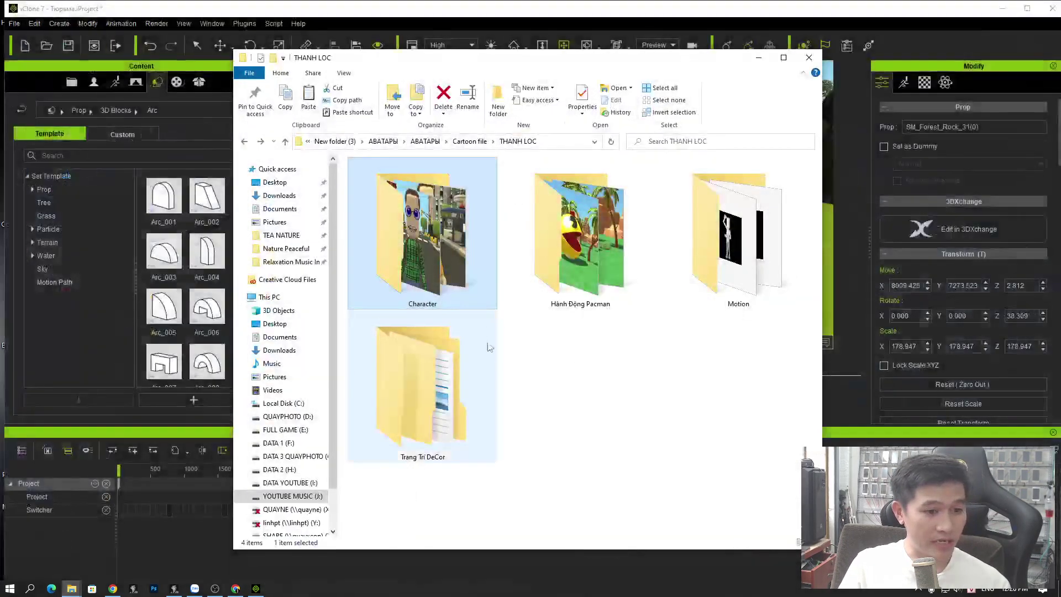
double_click(455, 252)
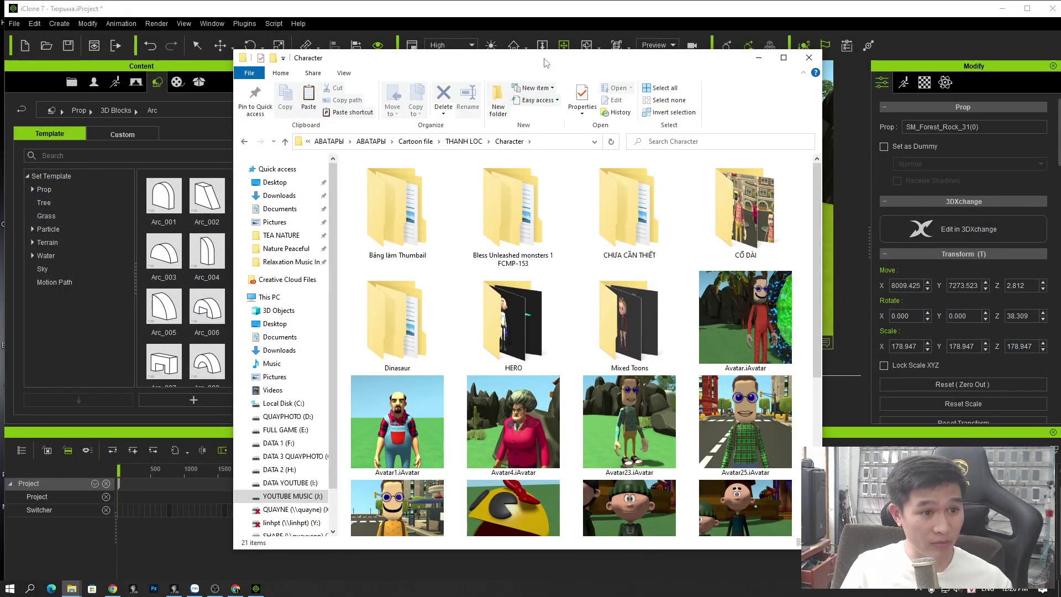
left_click_drag(547, 57, 615, 54)
- Load the Avatar23.iAvatar character from the Character folder onto the open grass area of the iClone scene
scroll(699, 354, "down", 3)
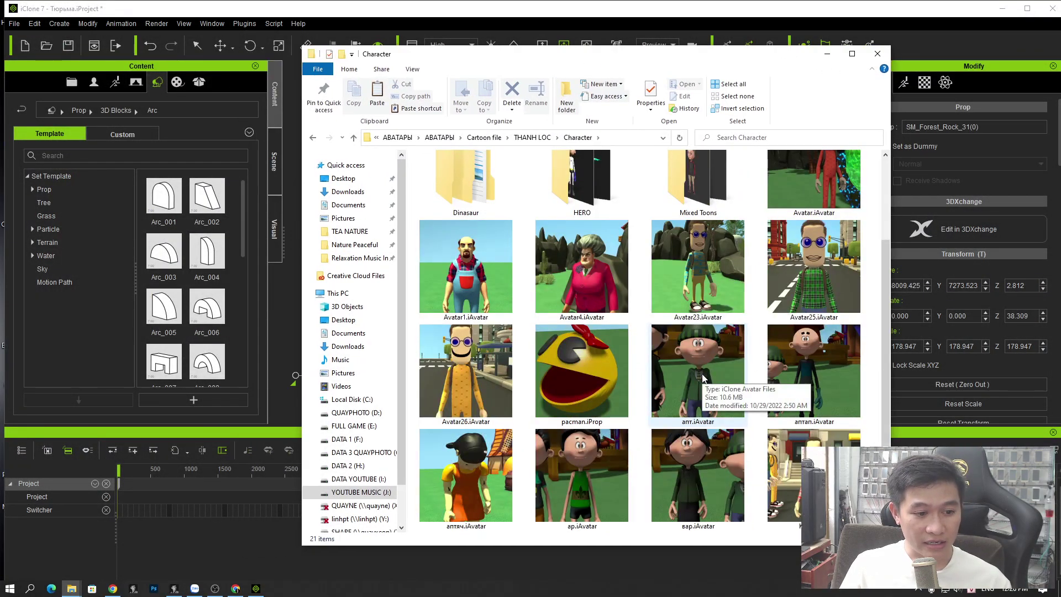
scroll(685, 398, "down", 2)
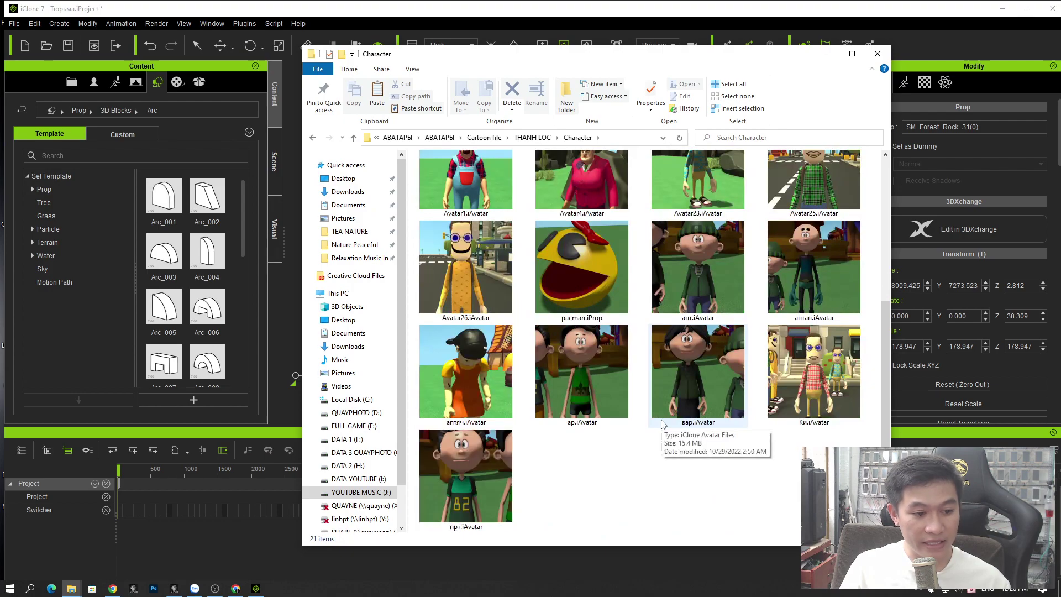
left_click(489, 388)
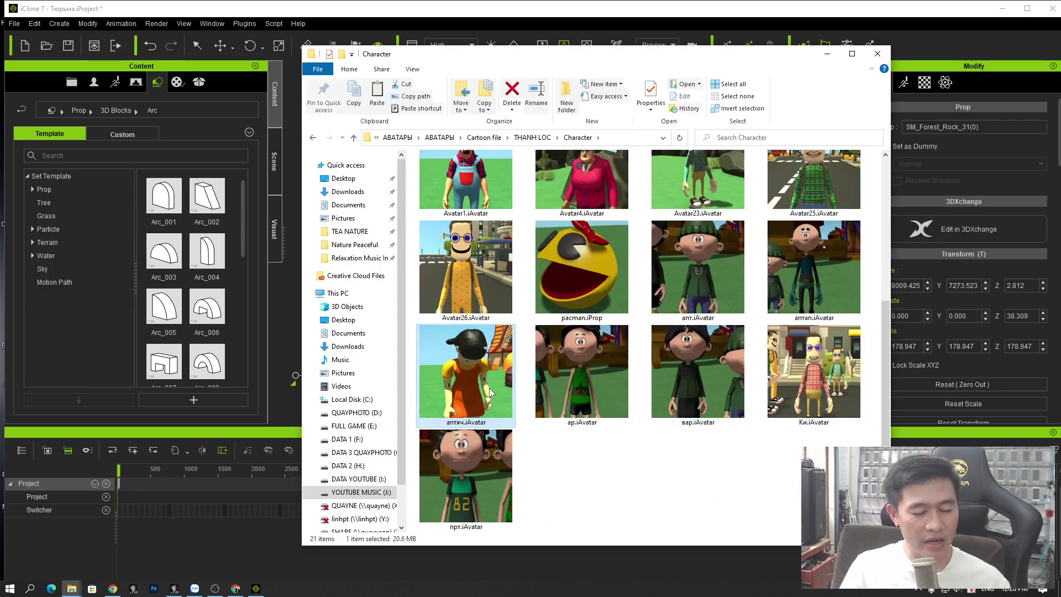
scroll(497, 375, "up", 3)
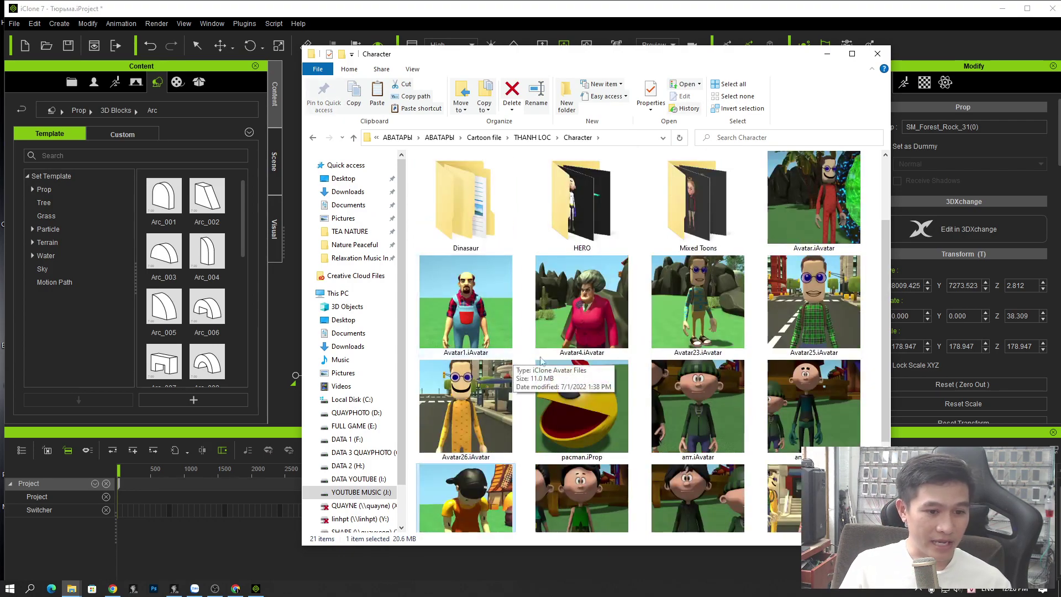
left_click_drag(688, 319, 493, 284)
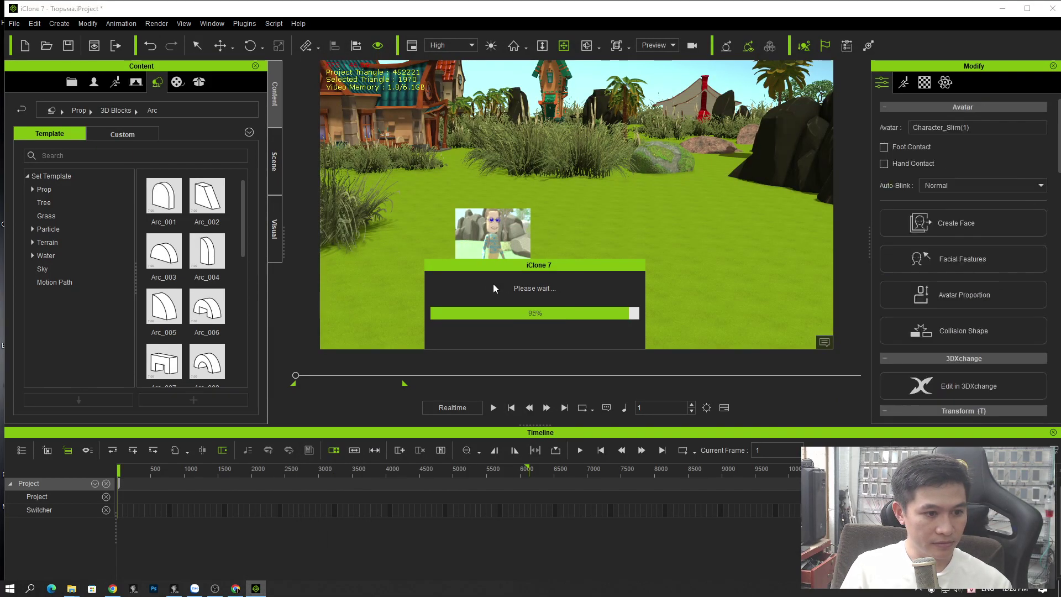
scroll(522, 234, "up", 3)
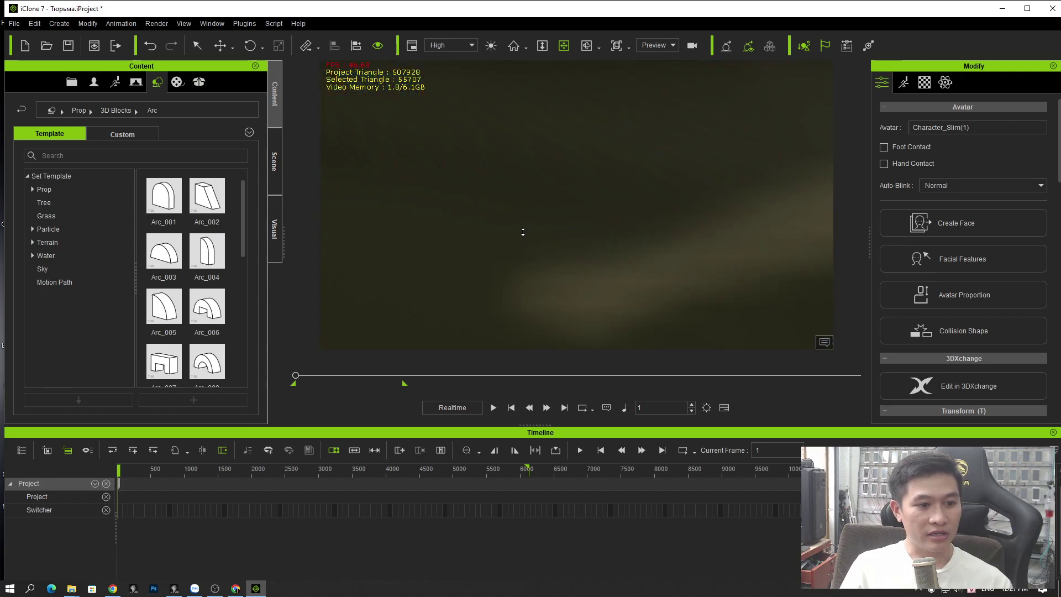
scroll(523, 232, "down", 3)
right_click_drag(523, 232, 89, 218, "alt")
left_click_drag(483, 215, 614, 241, "alt")
right_click_drag(614, 240, 586, 249)
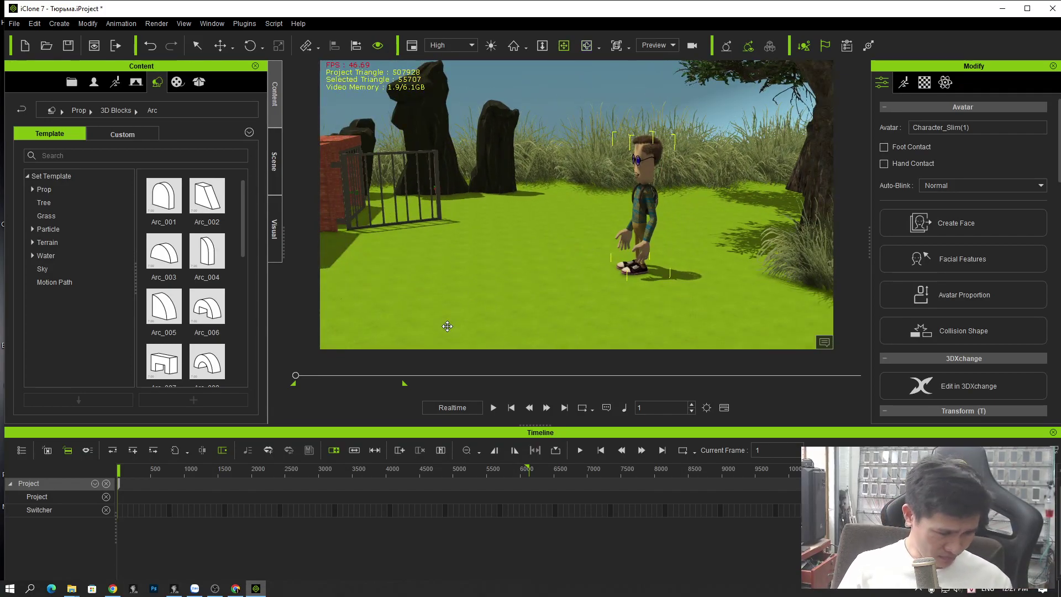
- Return to File Explorer, check the Tức Giận subfolder, and go back to the Motion folder inside THANH LOC
mouse_move(71, 588)
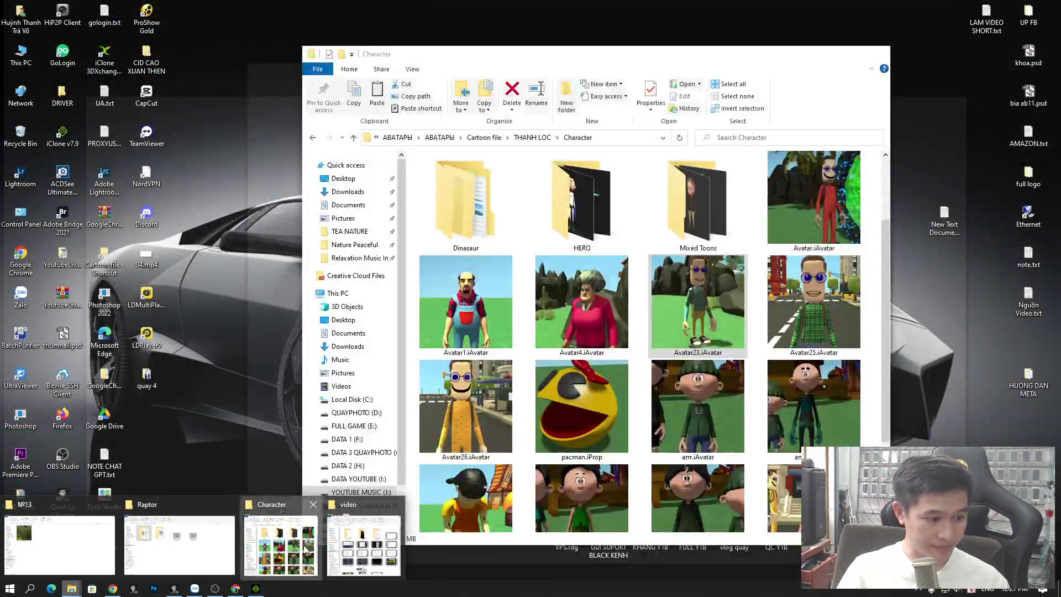
left_click(304, 549)
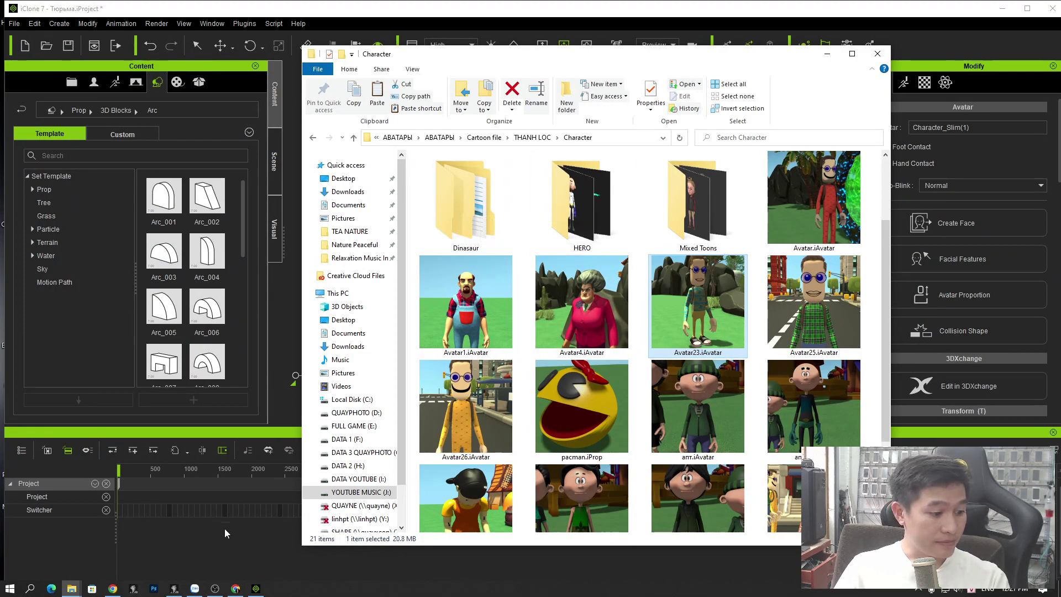
mouse_move(77, 590)
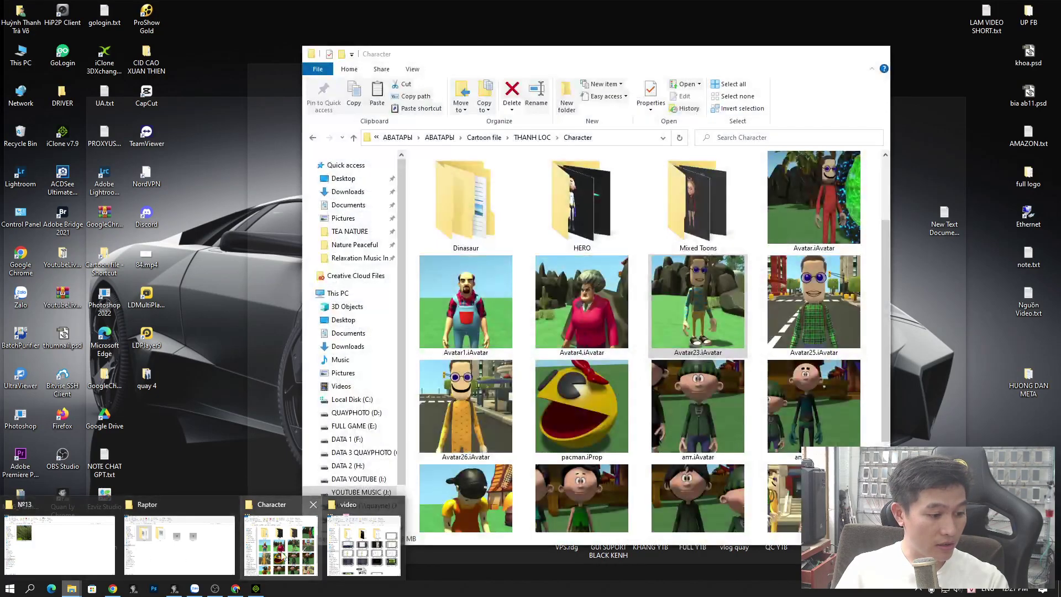
left_click(281, 545)
key("alt+Left")
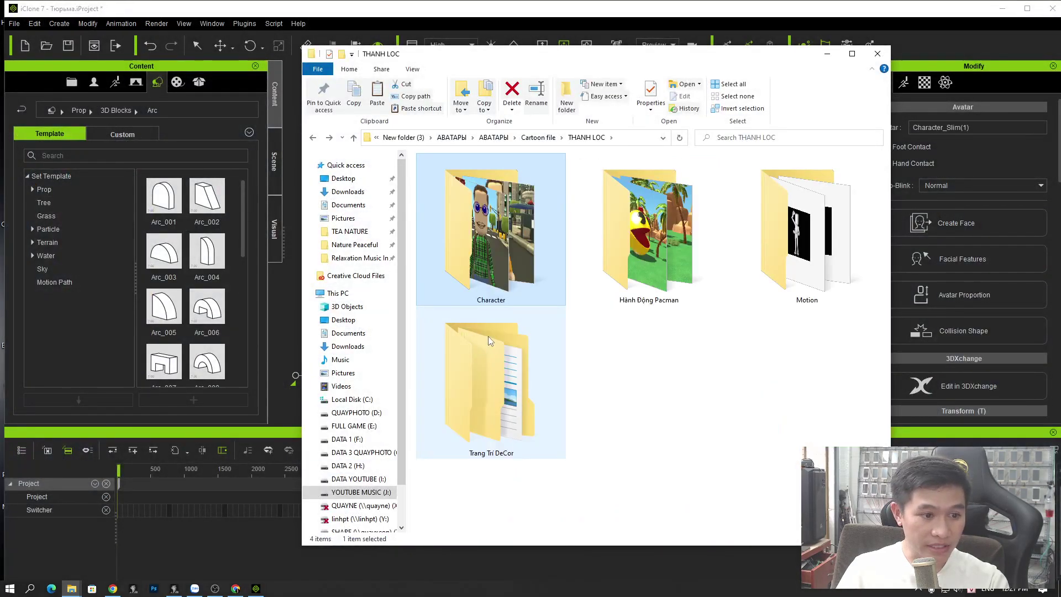
double_click(794, 277)
double_click(442, 173)
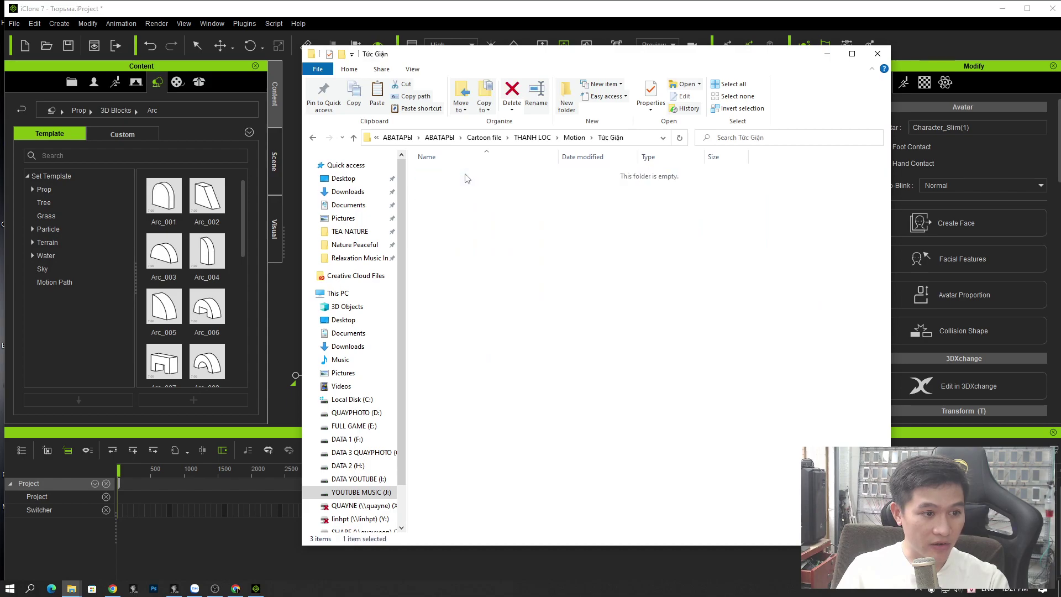
key("alt+Left")
- Apply the Chuối đầu tới phía trước.iMotion file to the character in the iClone scene
left_click_drag(500, 63, 648, 305)
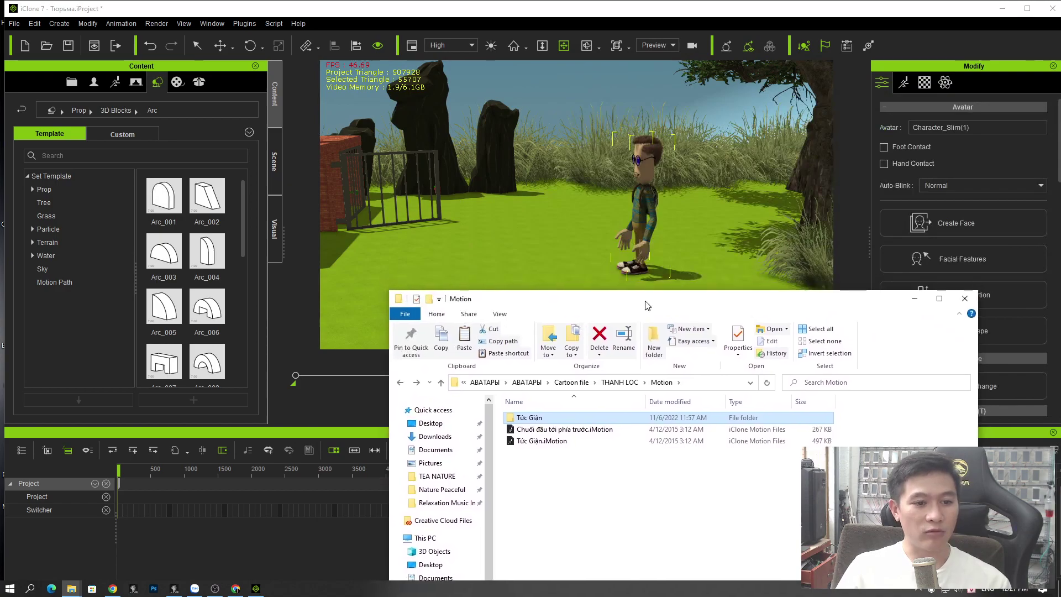
left_click_drag(535, 433, 643, 191)
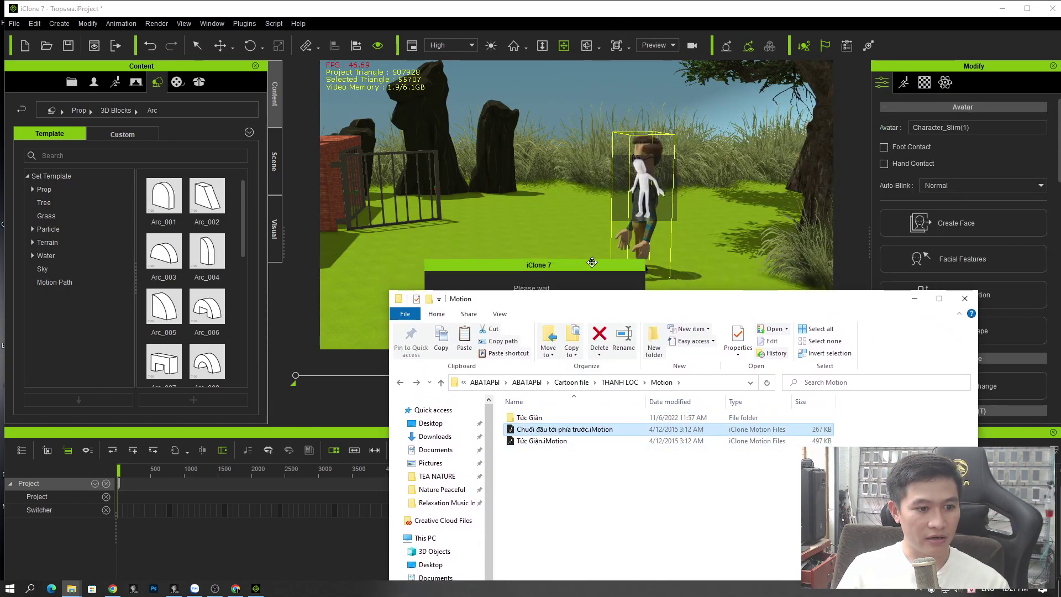
left_click(914, 299)
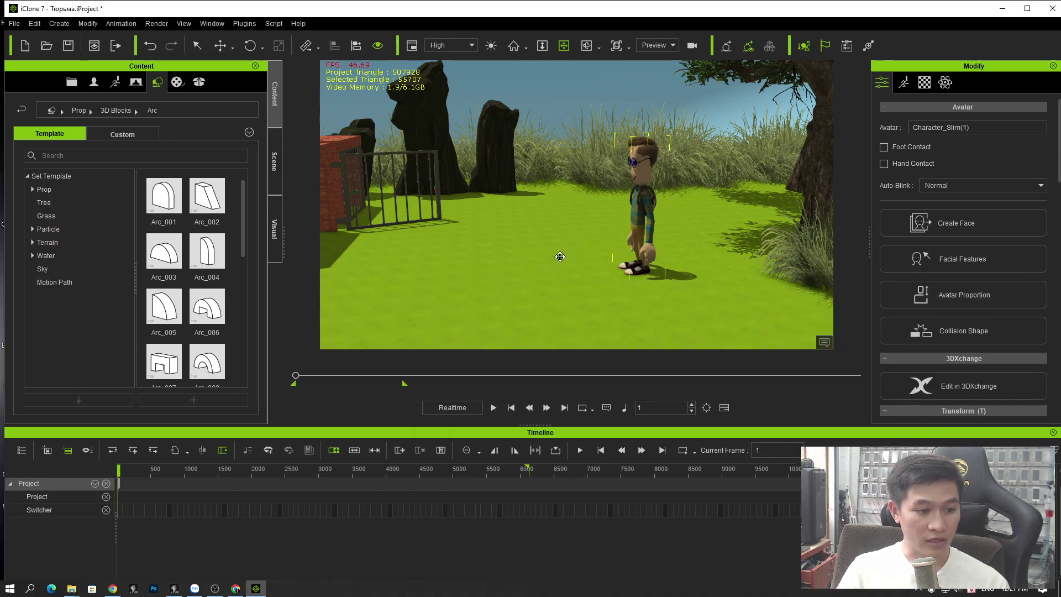
right_click(664, 221)
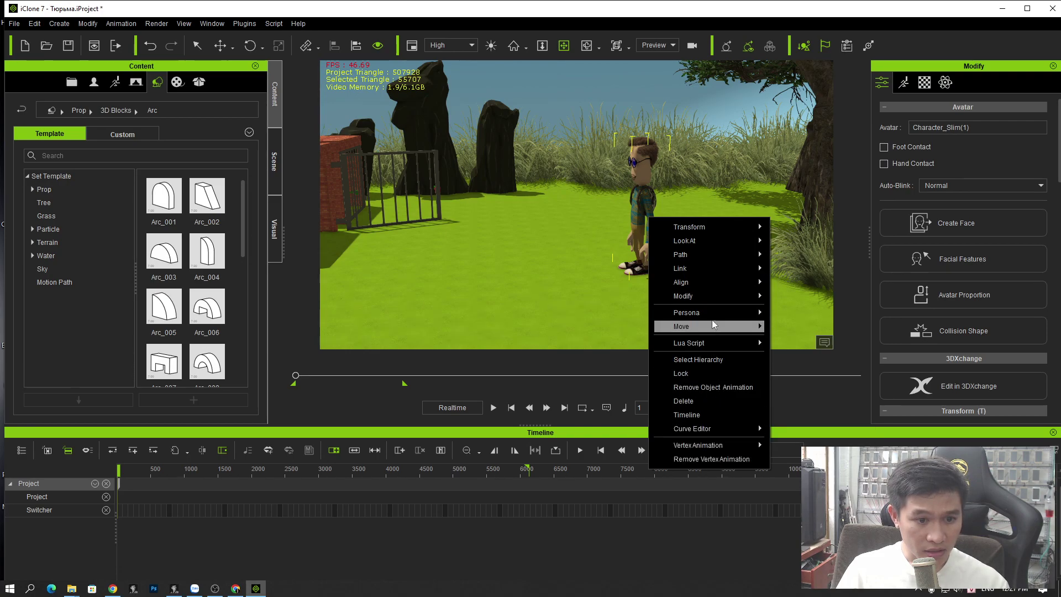
left_click(228, 315)
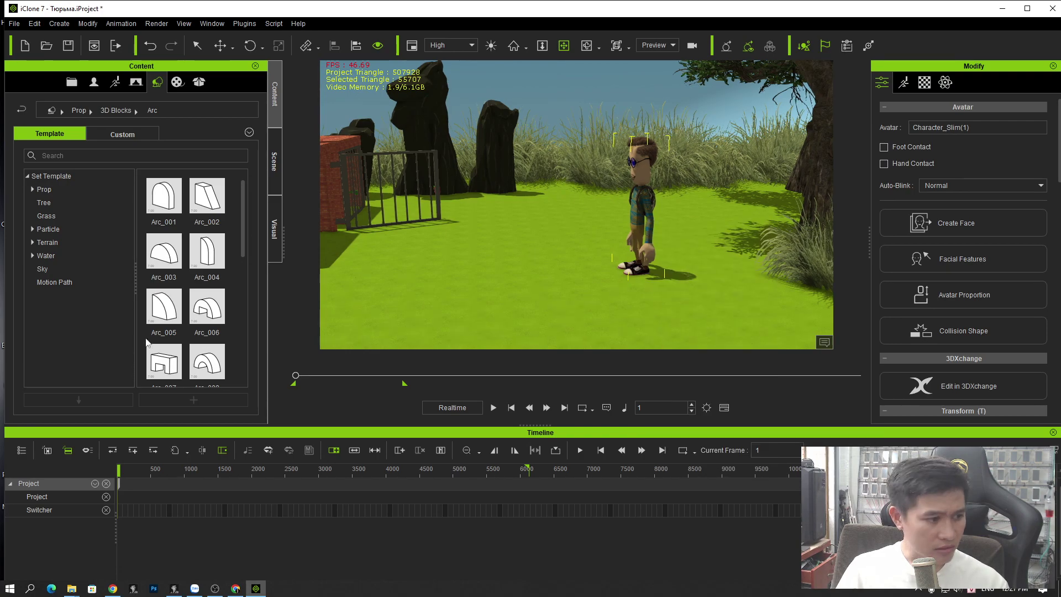
- Show the Character_Slim(1) track in the timeline, briefly preview the applied motion, and return the playhead to frame 1
left_click(21, 449)
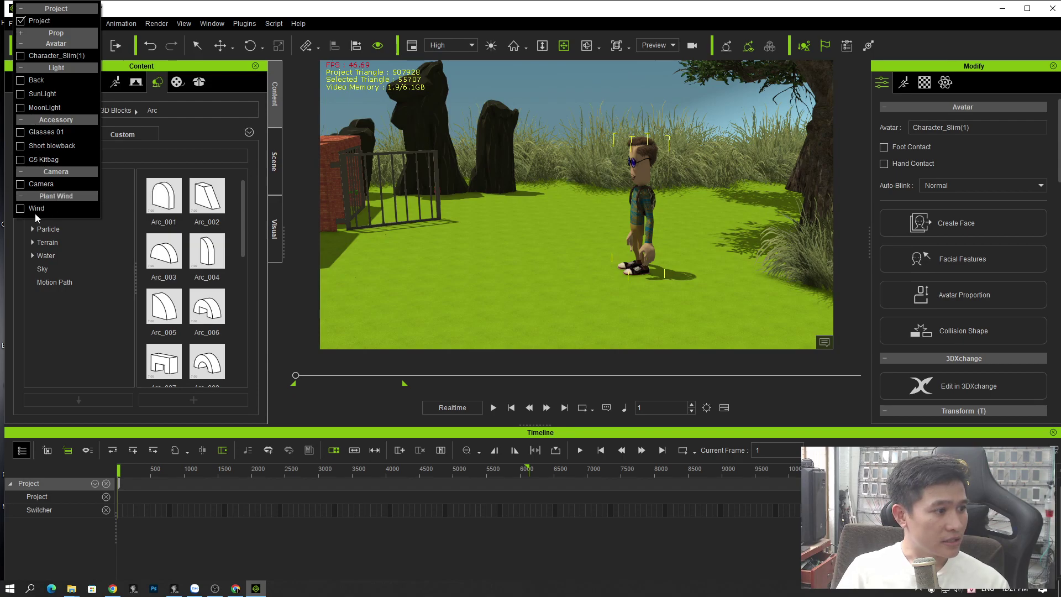
left_click(21, 57)
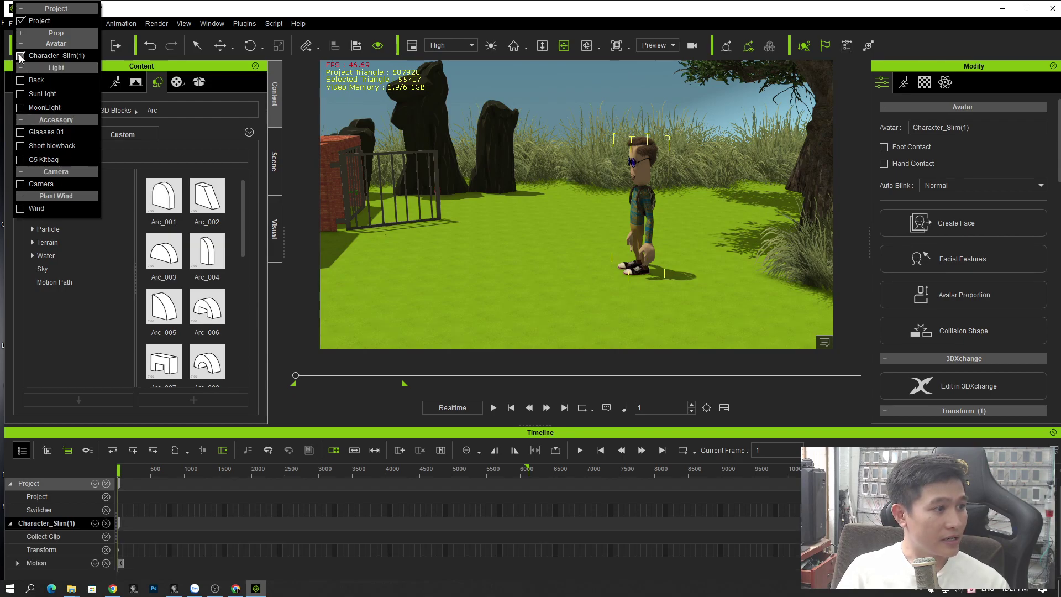
key("space")
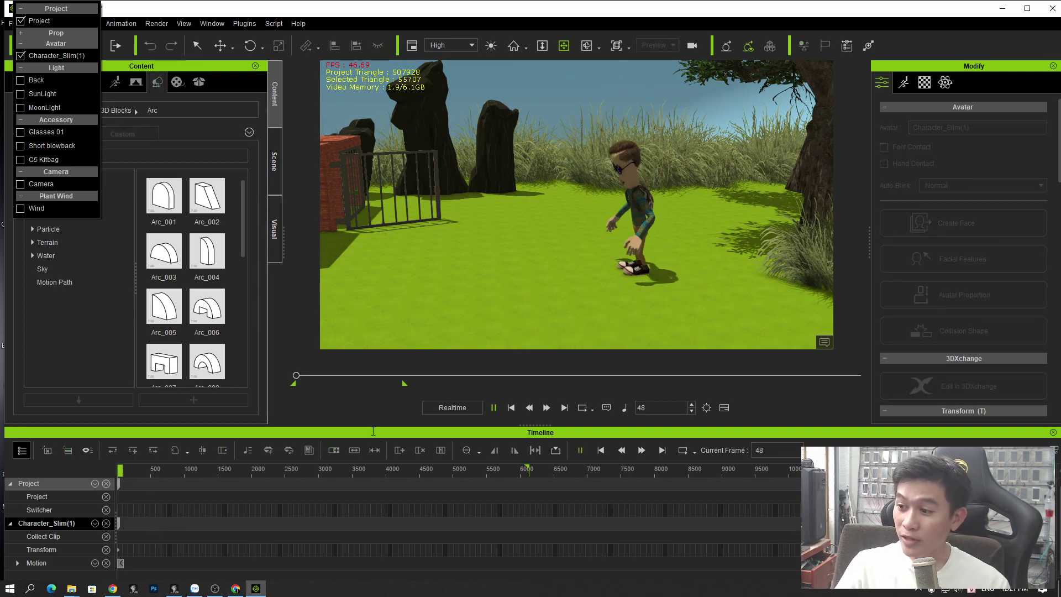
key("space")
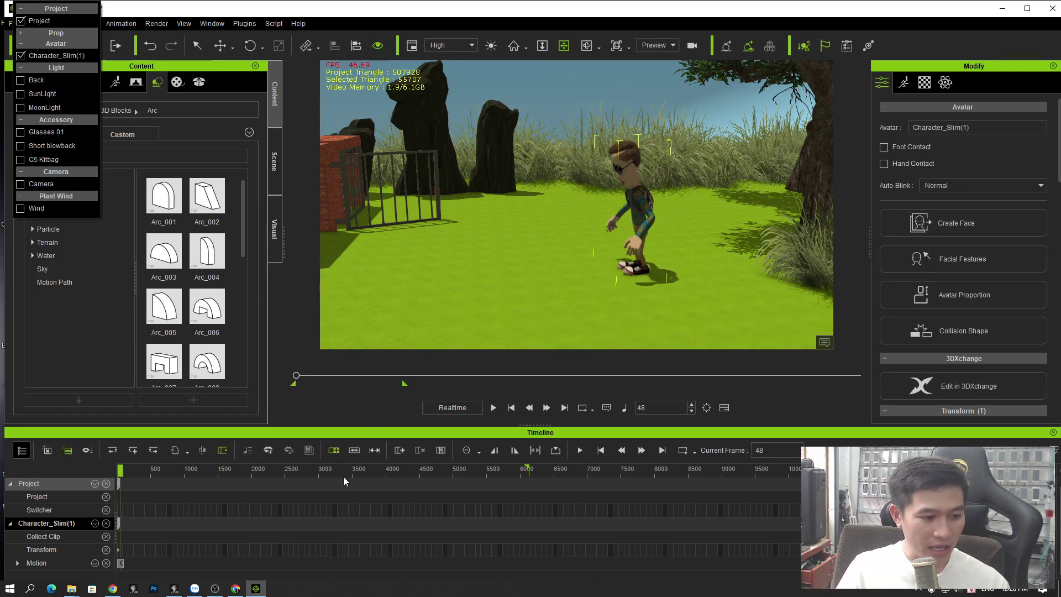
left_click(119, 476)
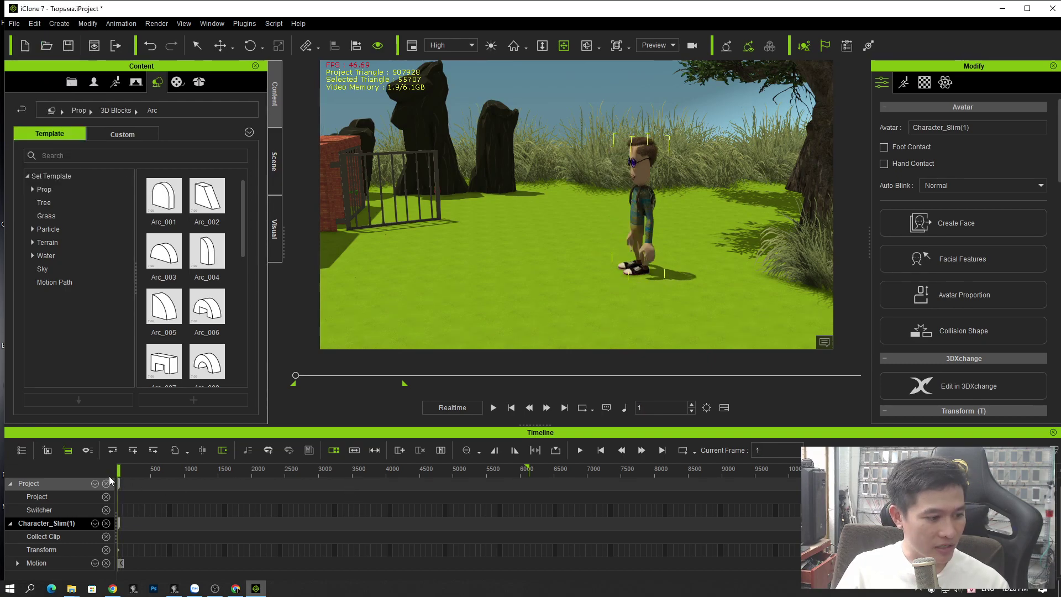
- Zoom in the timeline until the character's motion clip name is readable on the Motion track
left_click(479, 452)
left_click(487, 468)
left_click(466, 451)
left_click(467, 450)
left_click(466, 450)
left_click(466, 451)
left_click(466, 451)
left_click(466, 450)
left_click(467, 450)
left_click(466, 450)
left_click(467, 450)
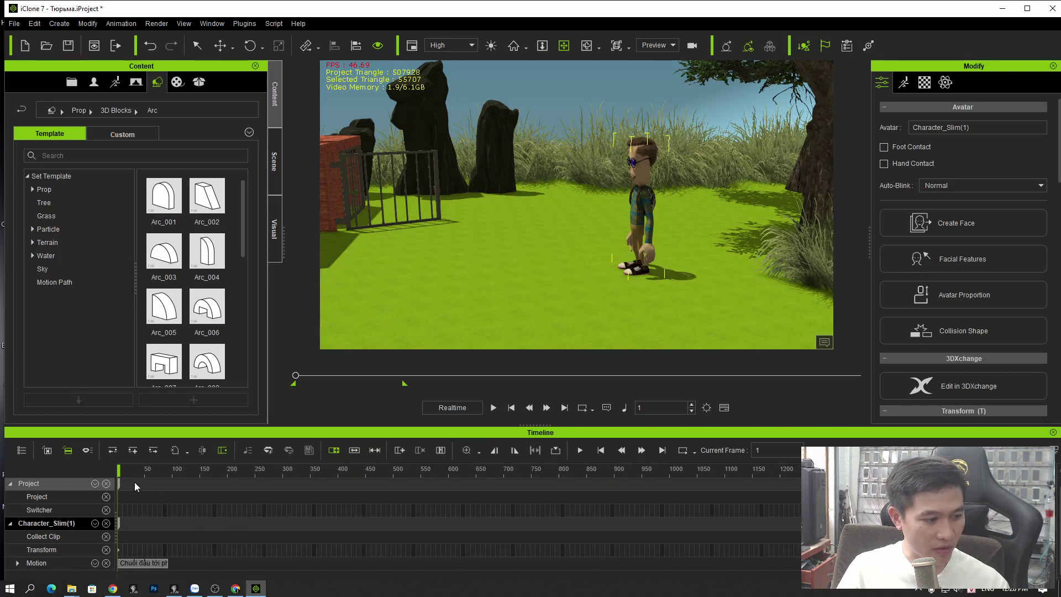
- Preview the first motion clip and place the playhead at frame 90, where the clip ends on the Motion track
key("space")
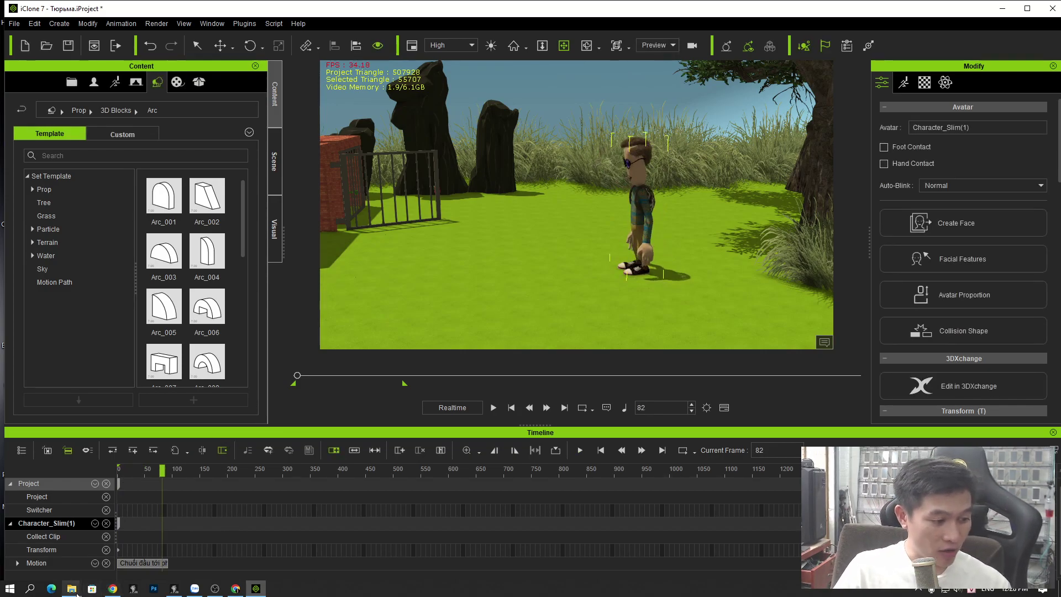
mouse_move(72, 588)
left_click(250, 564)
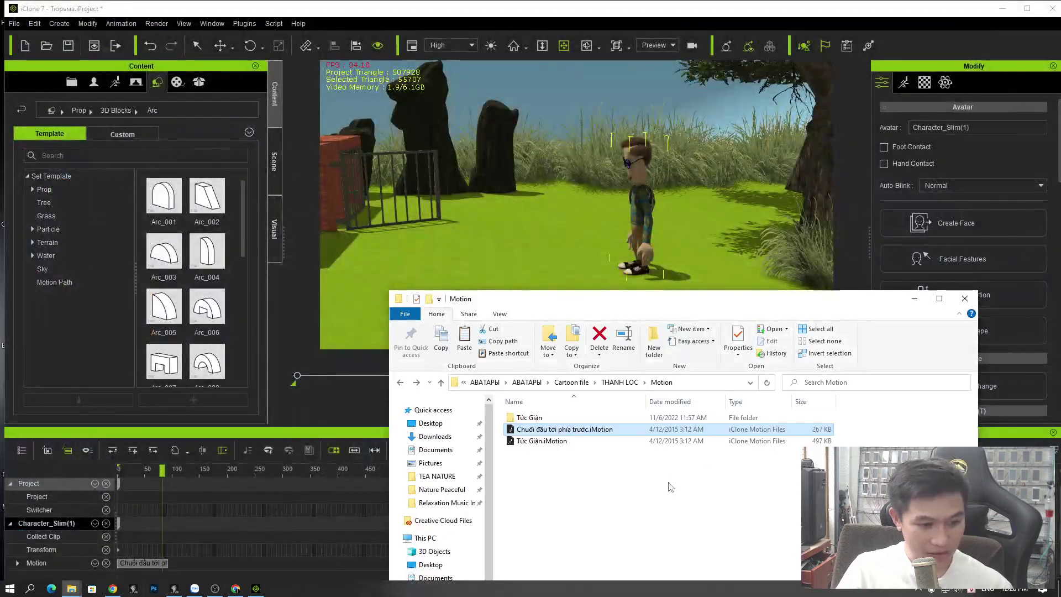
left_click(636, 202)
left_click(152, 564)
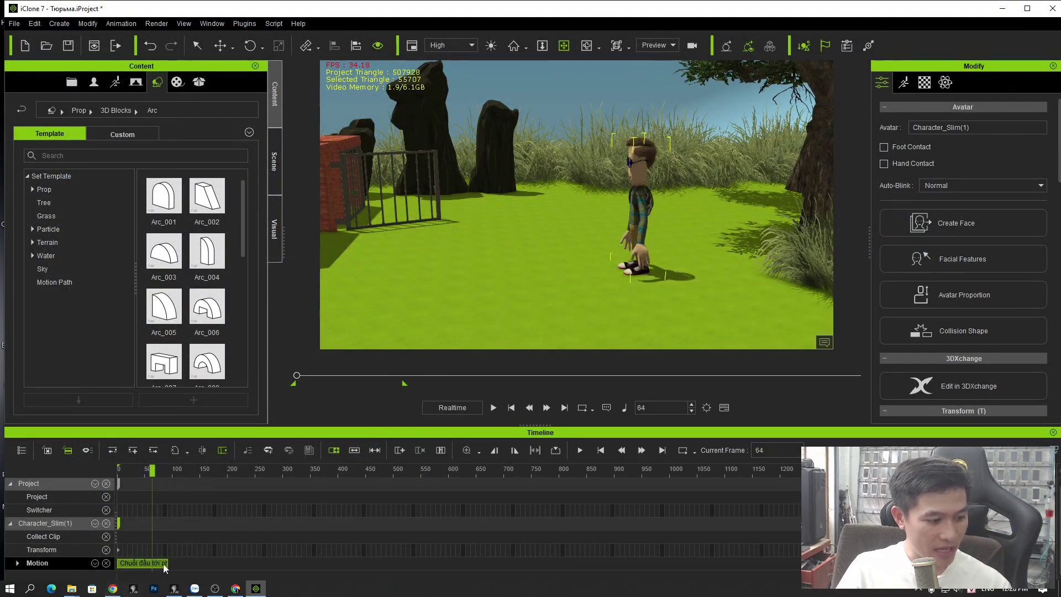
left_click_drag(150, 469, 166, 478)
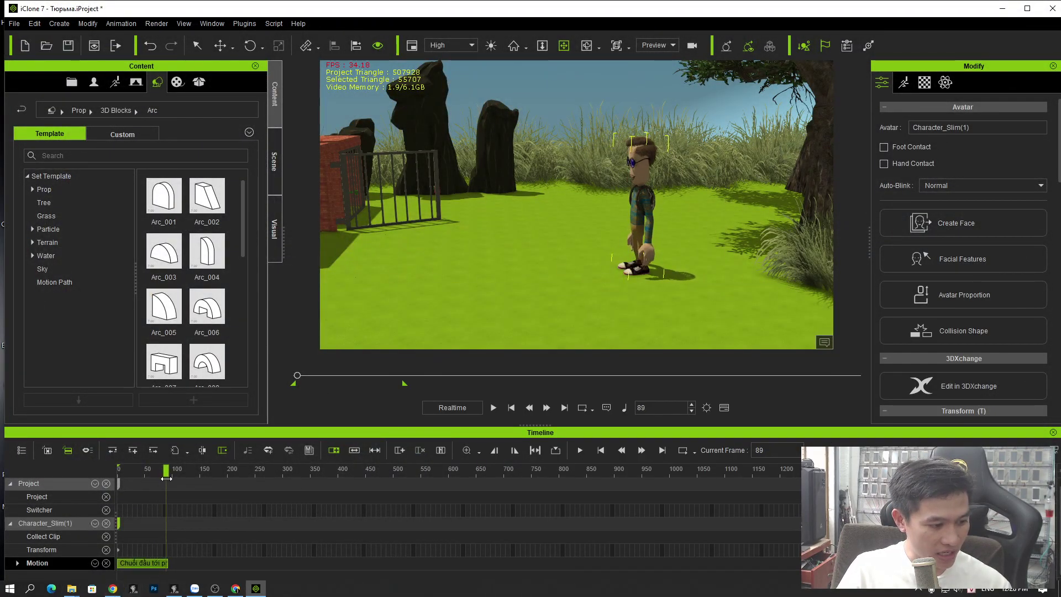
left_click(170, 548)
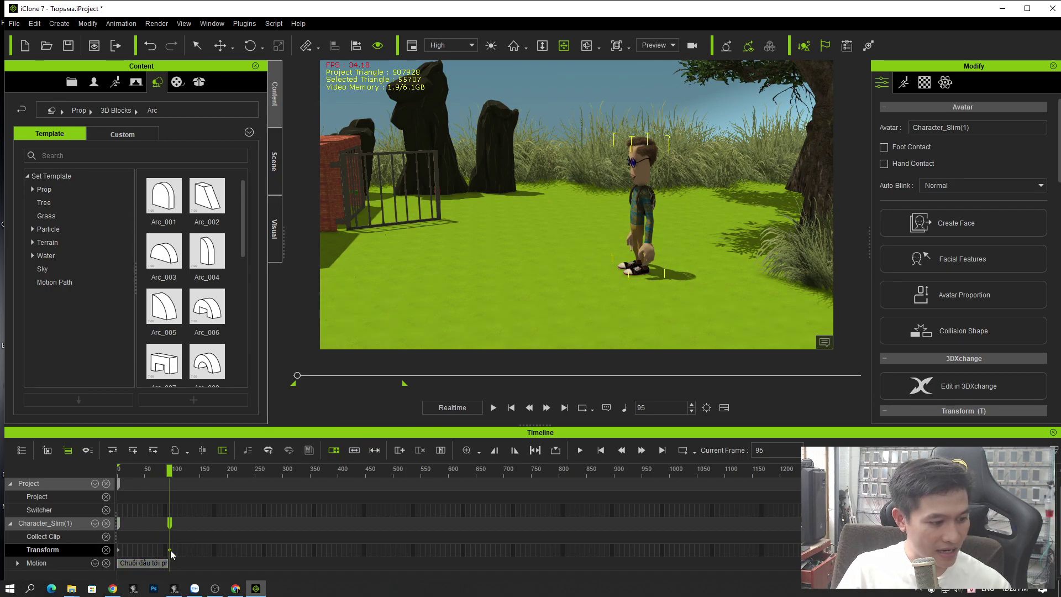
left_click(169, 552)
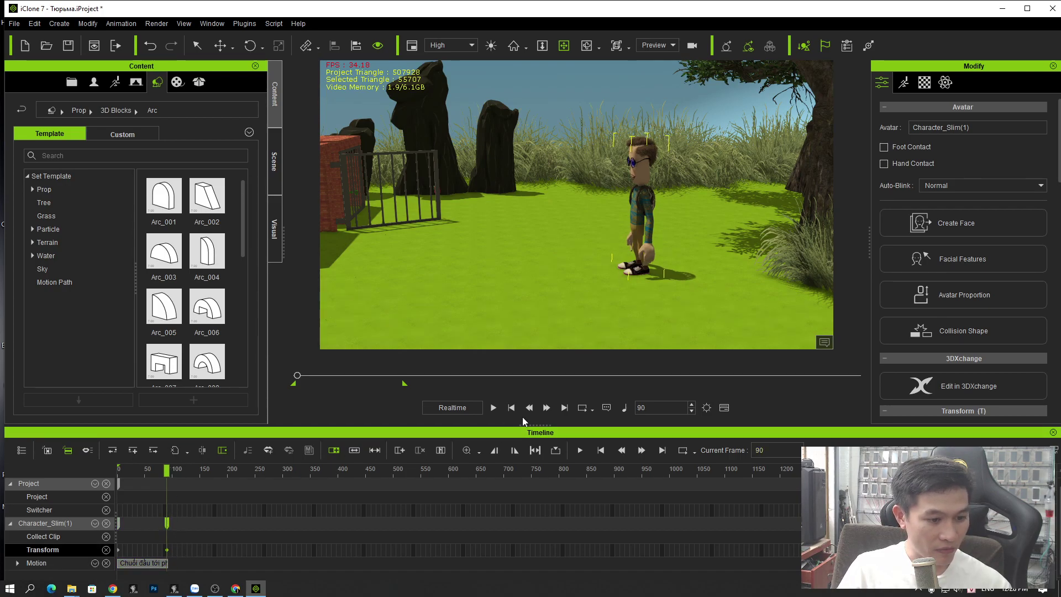
- Apply Tức Giận.iMotion from the Motion folder in File Explorer to the character and preview it in iClone
key("alt+Tab")
left_click_drag(539, 440, 638, 231)
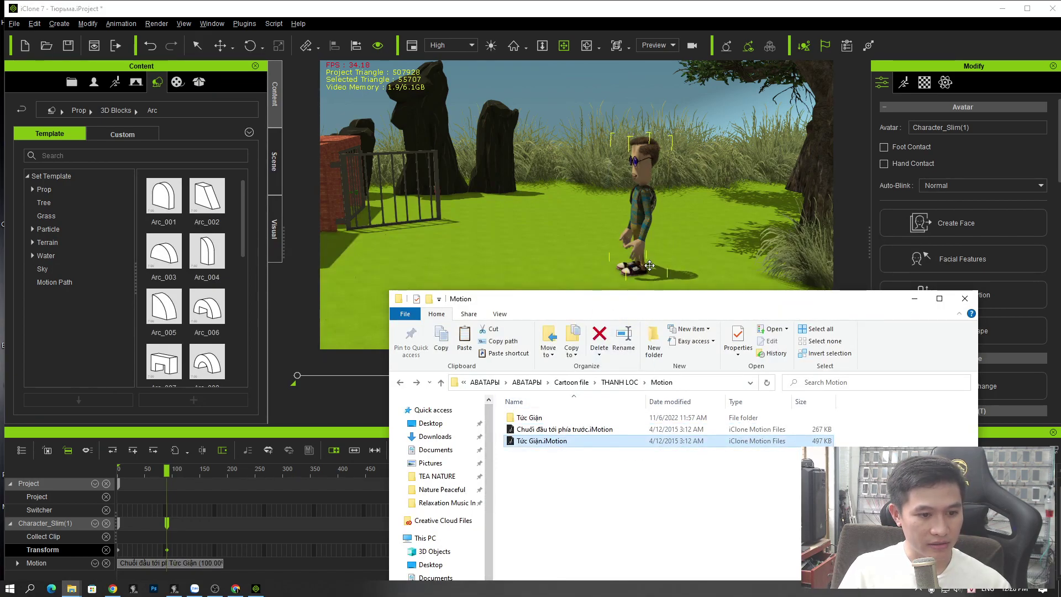
left_click(593, 263)
key("space")
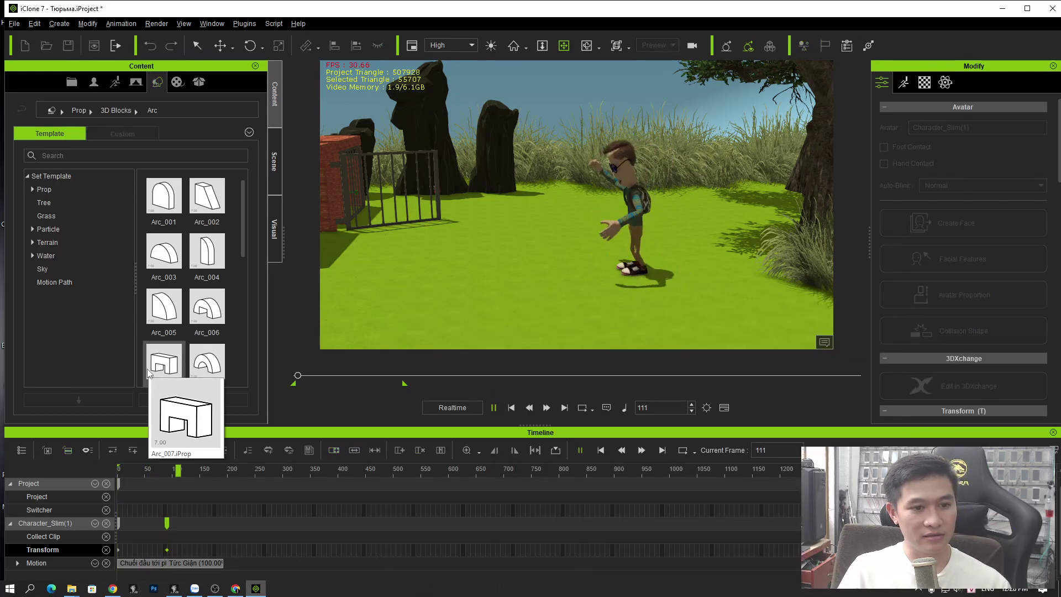
mouse_move(188, 359)
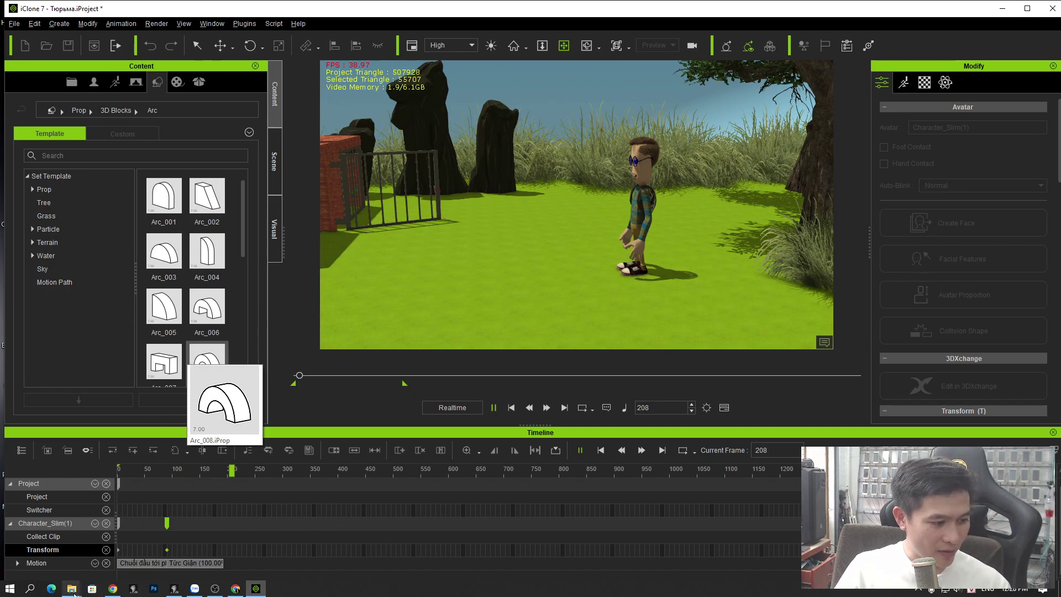
- Switch to File Explorer, open the Chào folder inside FULL HÀNH ĐỘNG QUẬY LỌC, and shrink the window so the iClone scene is visible
mouse_move(73, 591)
mouse_move(259, 558)
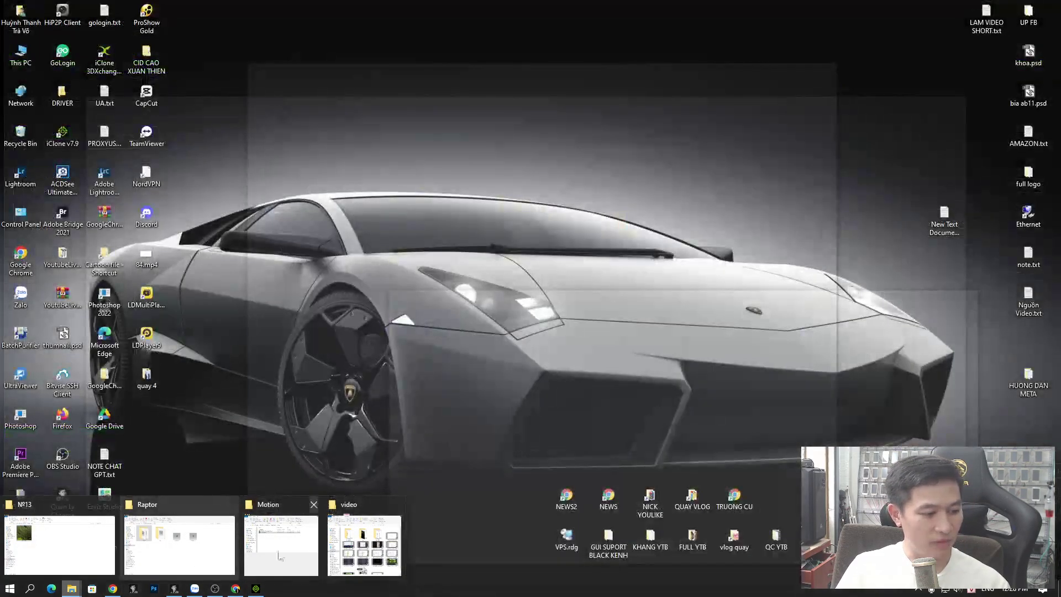
left_click(290, 554)
key("BackSpace")
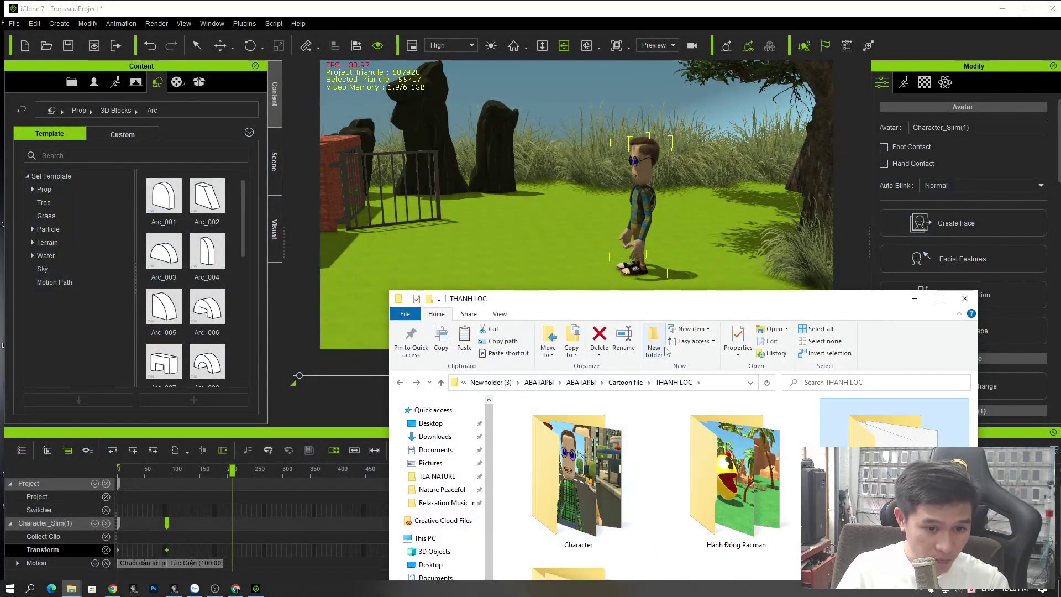
double_click(708, 301)
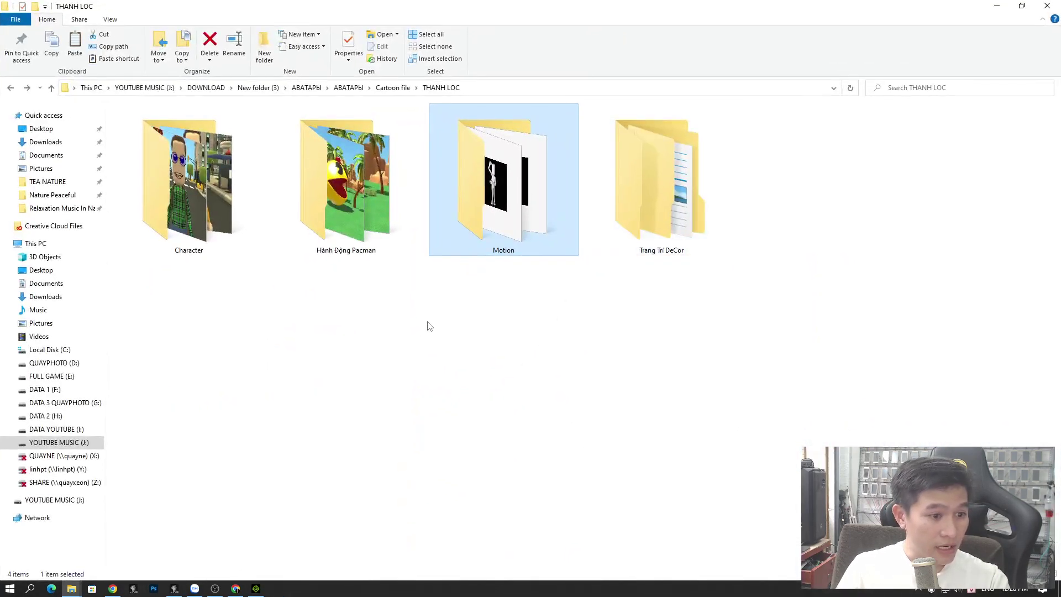
left_click(423, 314)
key("alt+Up")
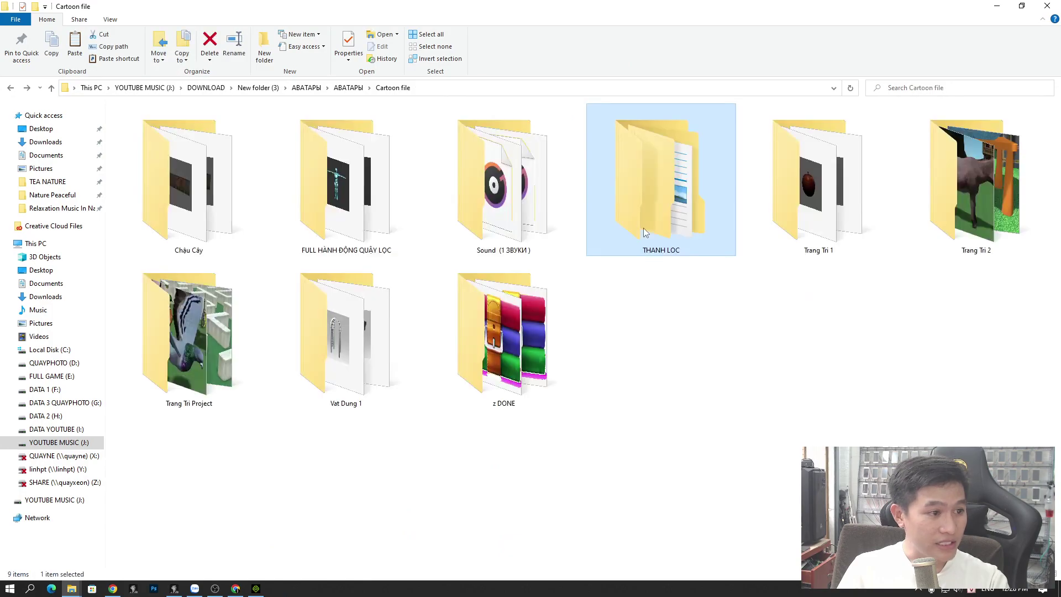
double_click(370, 235)
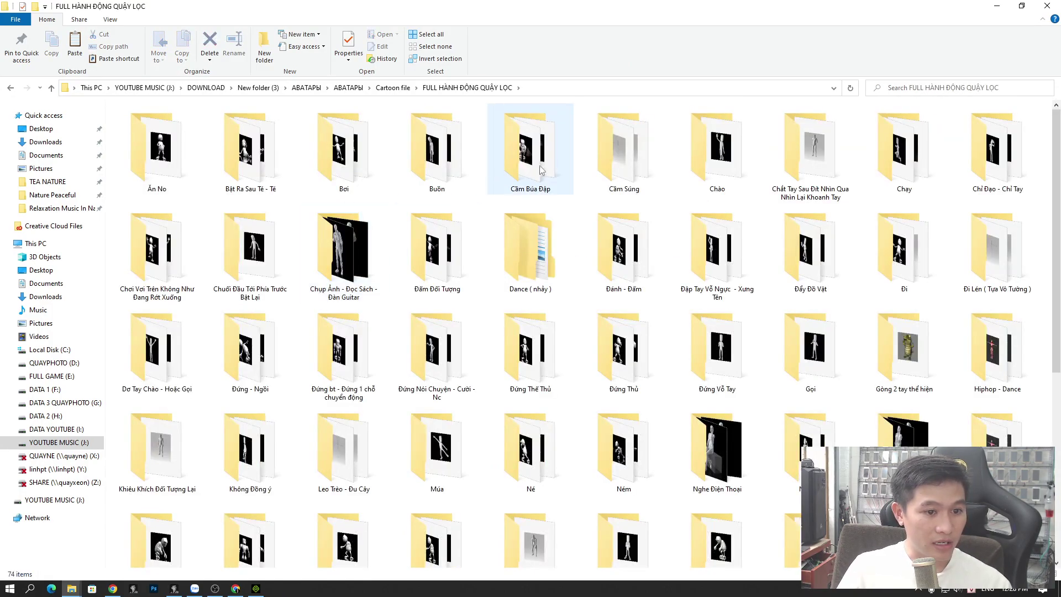
double_click(735, 163)
double_click(623, 6)
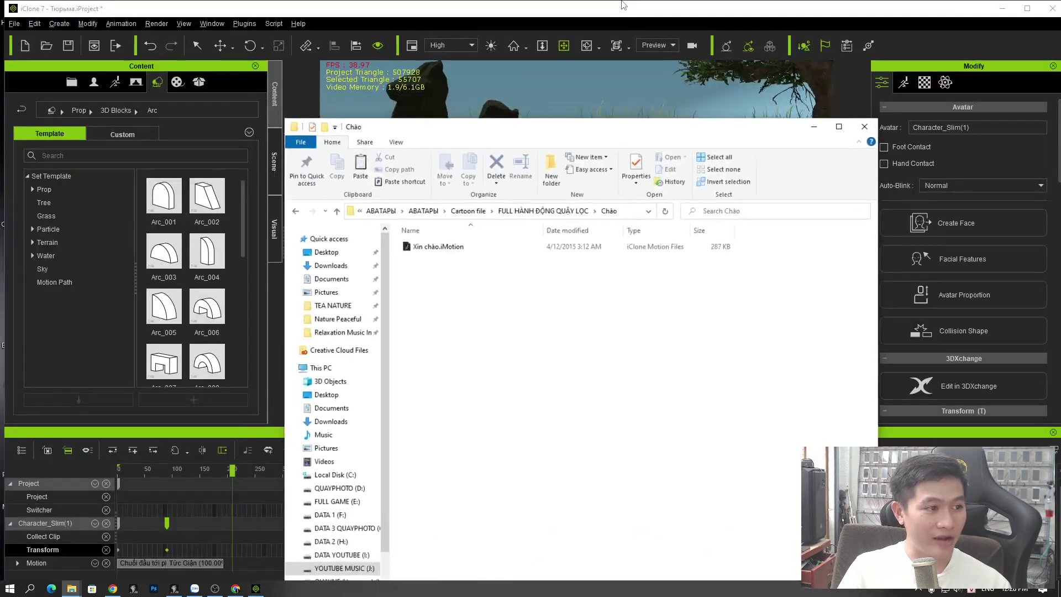
left_click_drag(290, 123, 350, 332)
- Place the playhead at the end of the Tức Giận clip and apply Xin chào.iMotion to the character
left_click(609, 251)
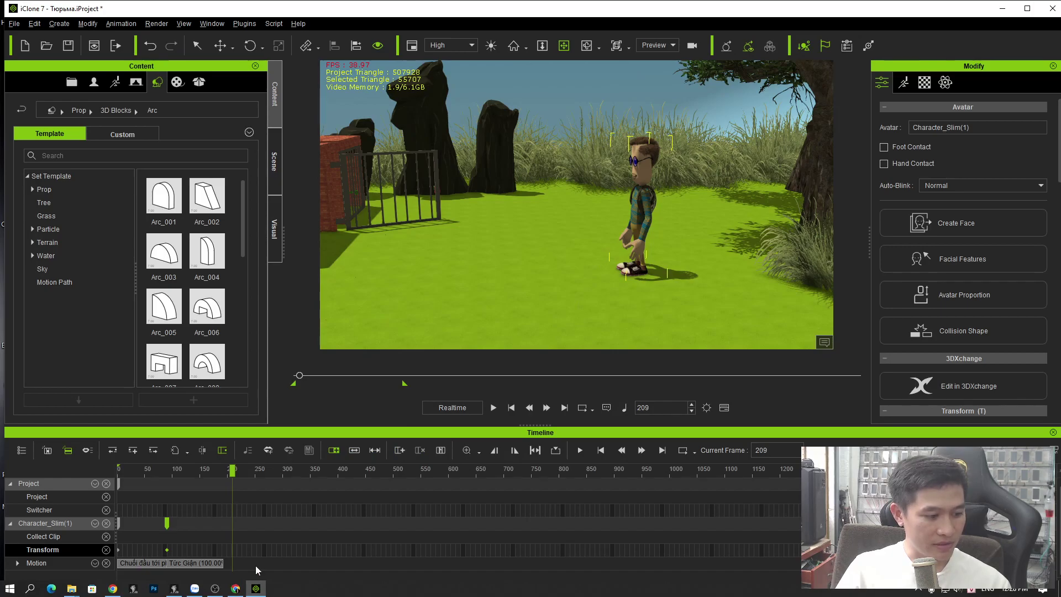
left_click(219, 563)
left_click(222, 470)
left_click_drag(223, 475, 221, 475)
key("alt+Tab")
left_click_drag(509, 464, 622, 238)
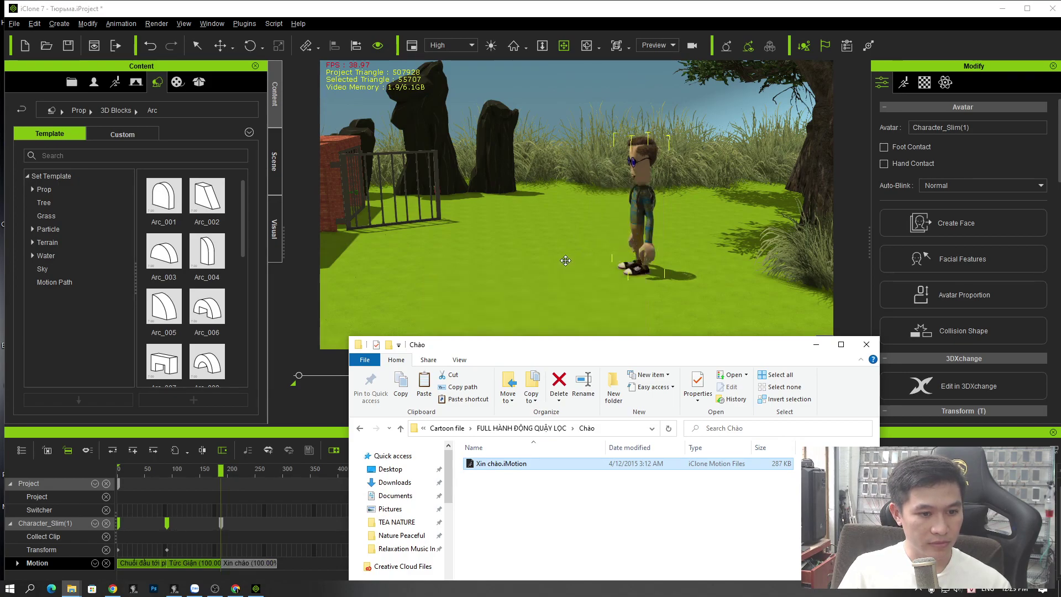
- Preview the chained motions and select the character, framing it up close from the front
left_click(224, 476)
key("space")
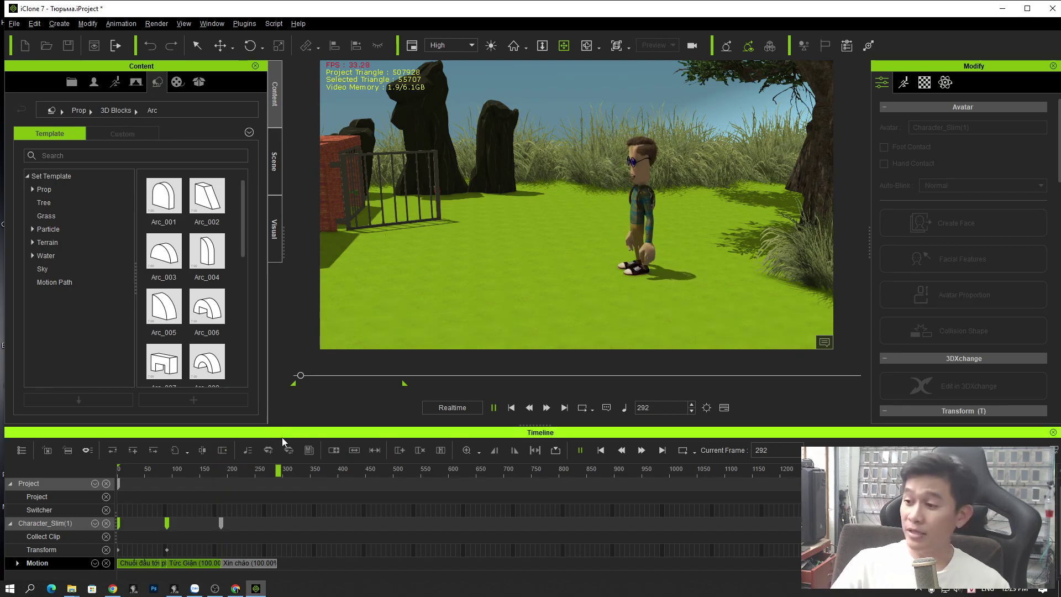
left_click(634, 197)
right_click_drag(634, 197, 673, 215, "alt")
scroll(663, 219, "down", 10)
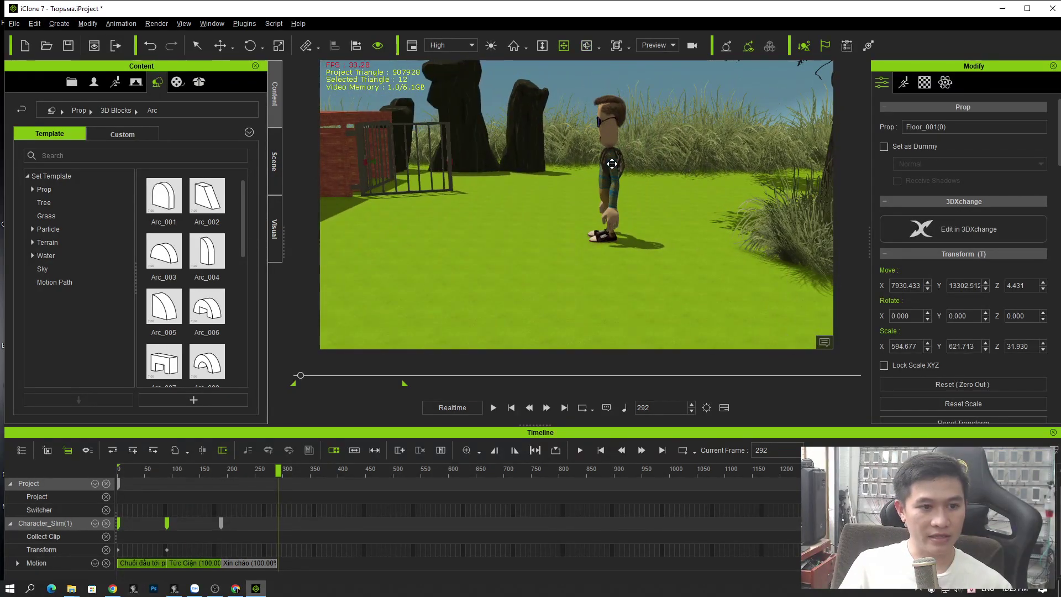
double_click(611, 163)
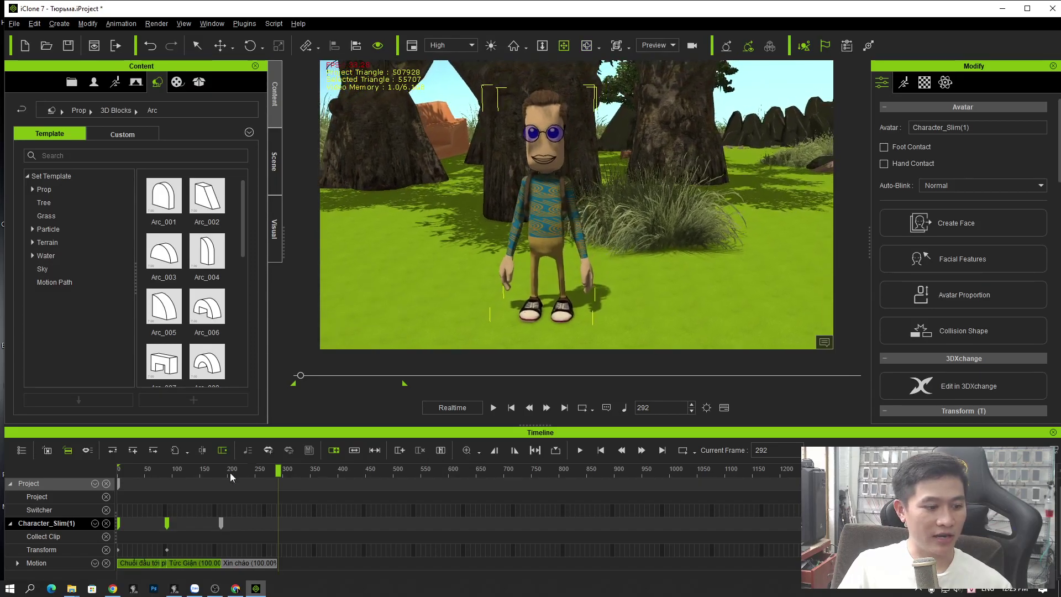
key("space")
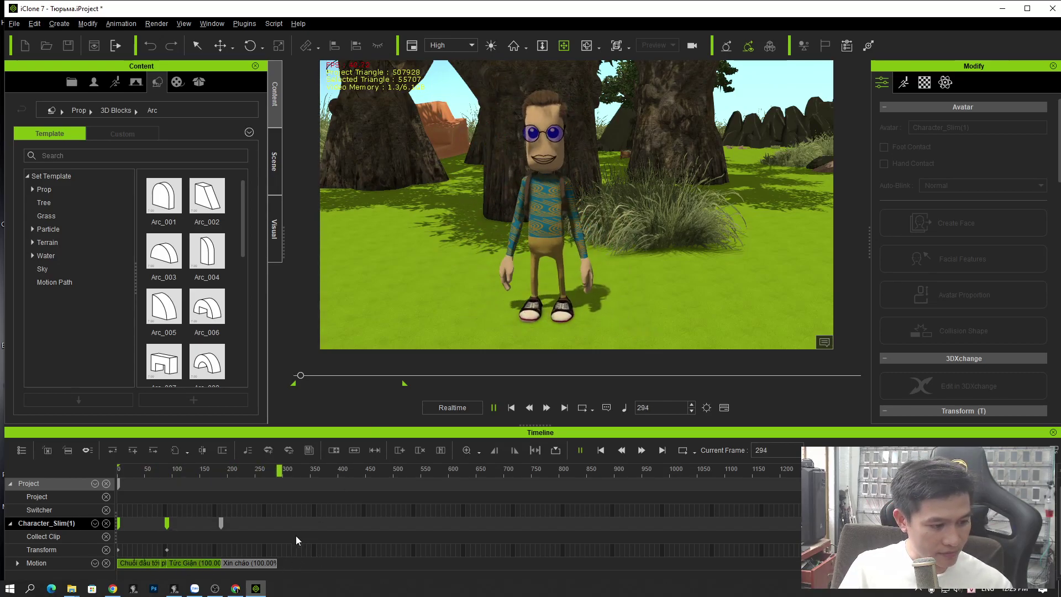
- Delete all clips from the character's Motion track and the leftover key near frame 90, and return the playhead to frame 1
left_click(278, 475)
left_click_drag(300, 559, 136, 561)
key("Delete")
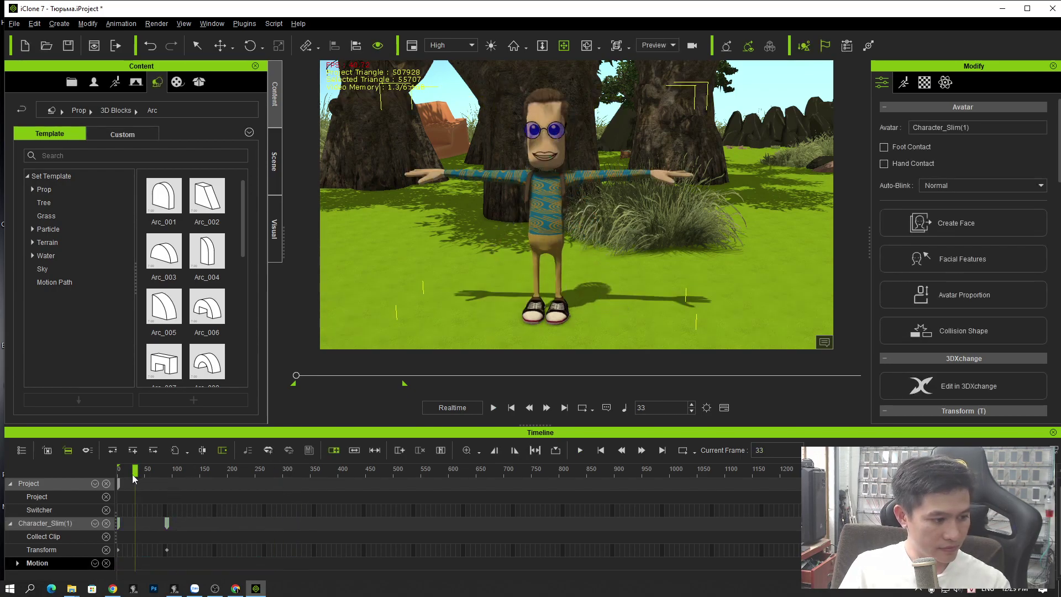
left_click(166, 523)
left_click_drag(194, 470, 108, 502)
left_click(71, 589)
left_click(391, 538)
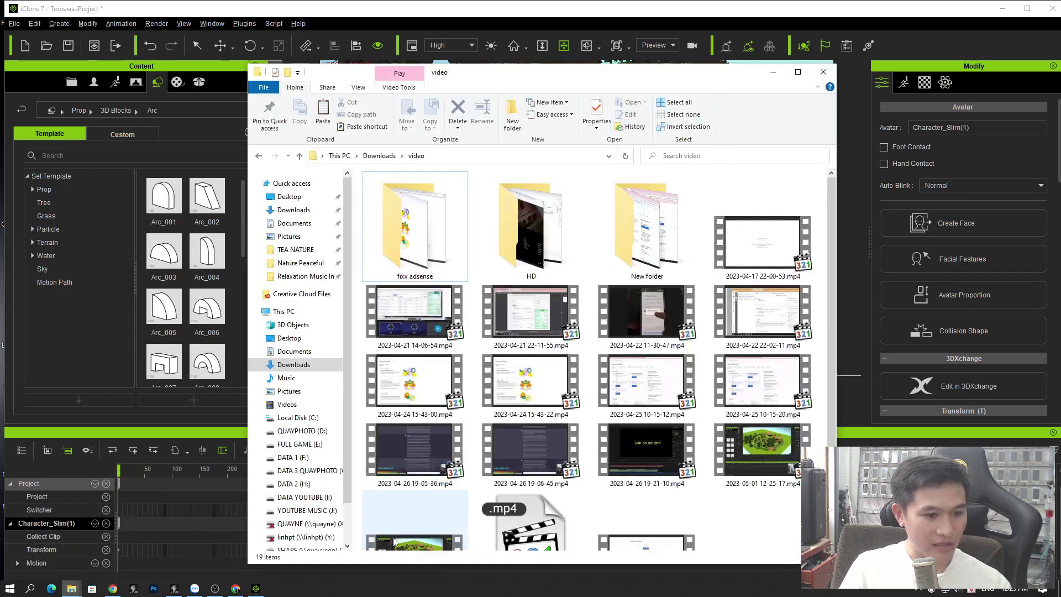
left_click(800, 67)
left_click(1047, 5)
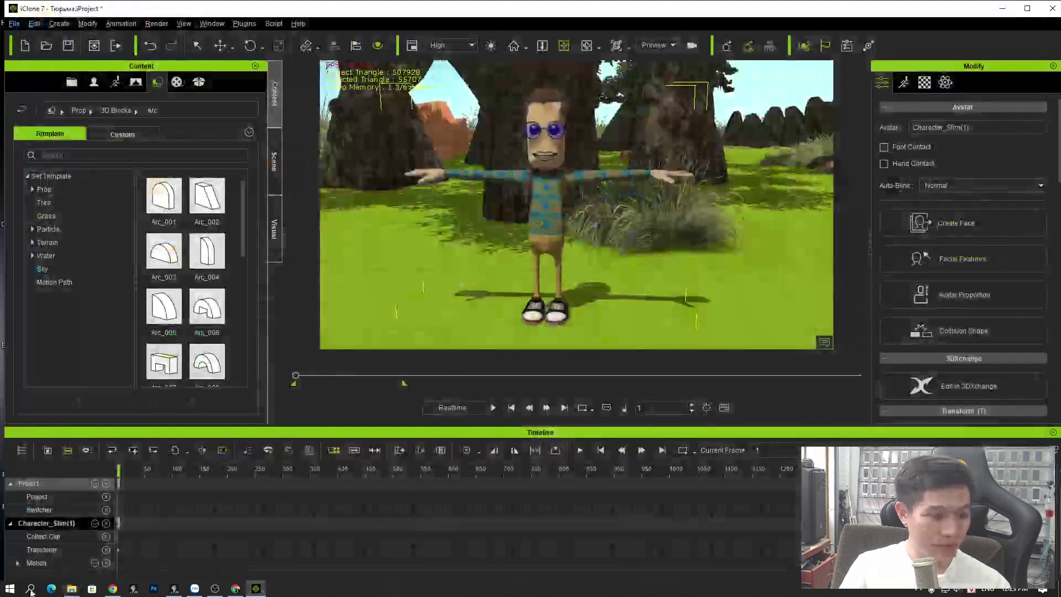
- In File Explorer, open the Chạy folder inside FULL HÀNH ĐỘNG QUẬY LỌC and show its motion files as large thumbnails
mouse_move(71, 587)
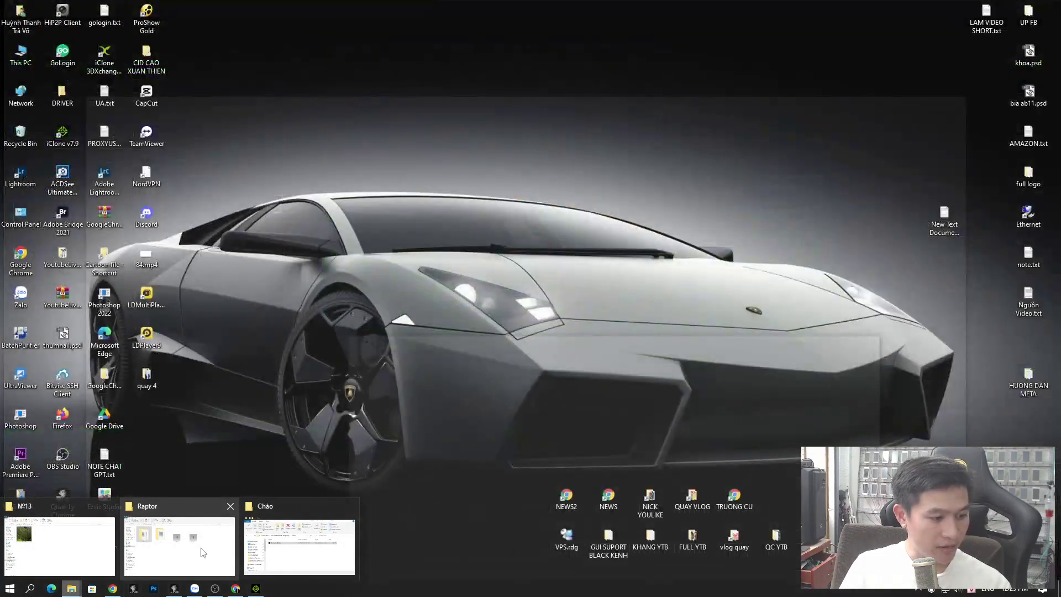
left_click(296, 538)
key("BackSpace")
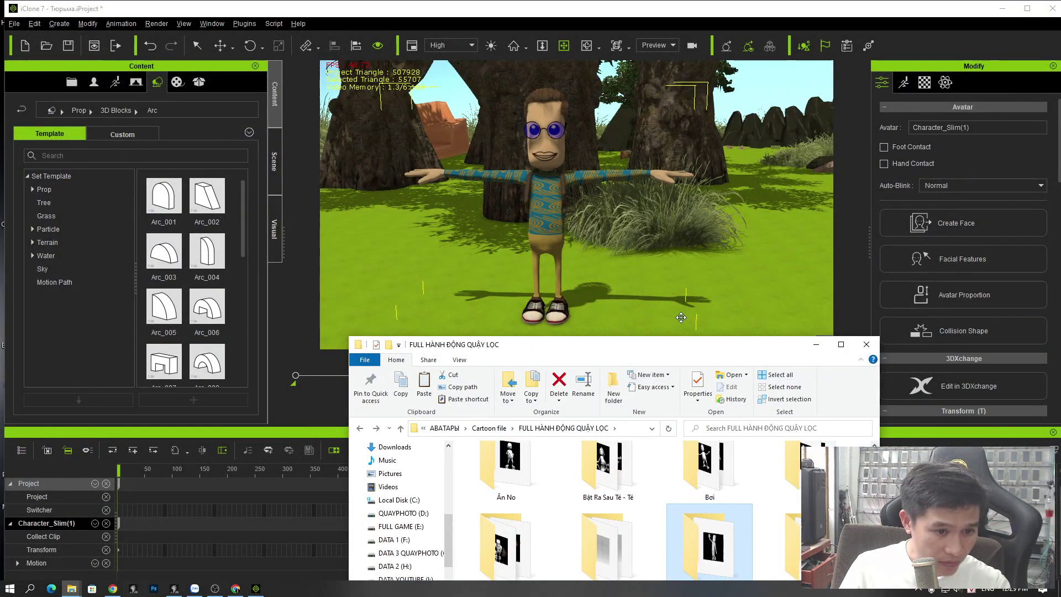
double_click(686, 350)
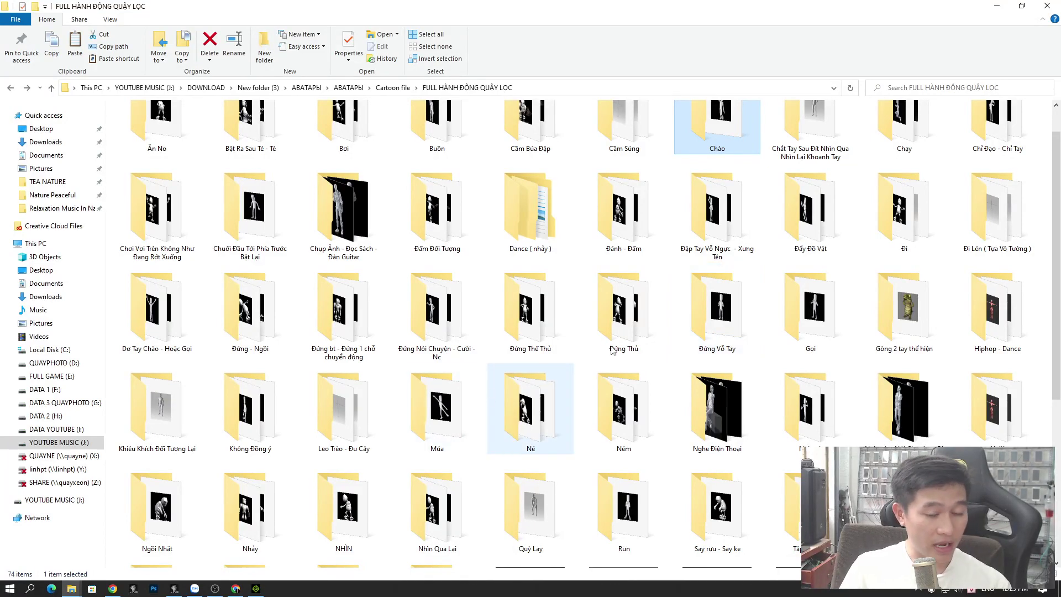
left_click(601, 287)
double_click(904, 124)
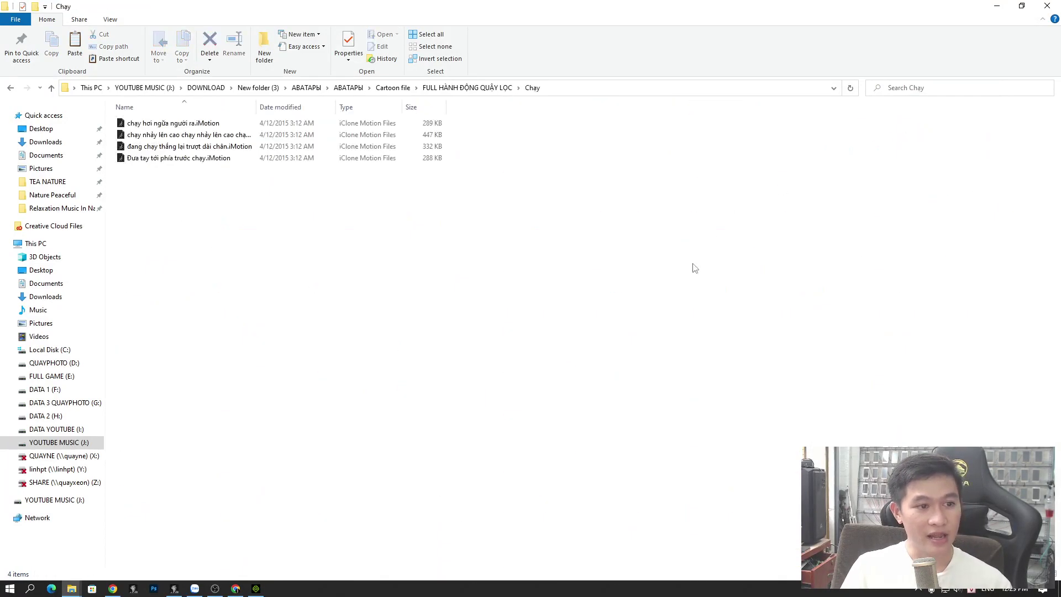
right_click(372, 257)
mouse_move(492, 271)
left_click(543, 265)
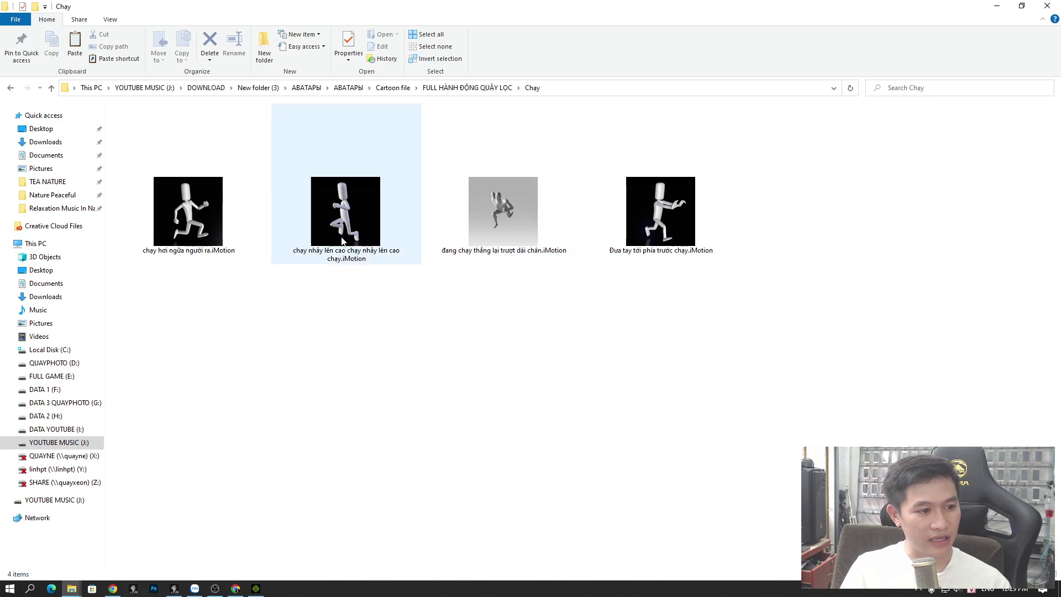
- Reduce the File Explorer window over iClone and apply Đưa tay tới phía trước chạy.iMotion to the character
double_click(724, 5)
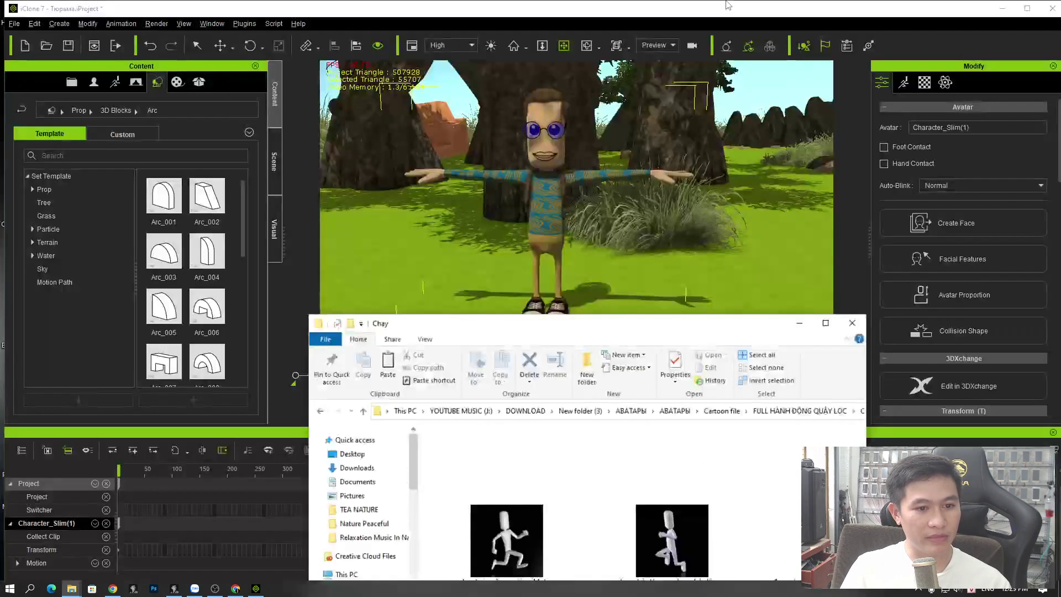
left_click_drag(719, 344, 748, 238)
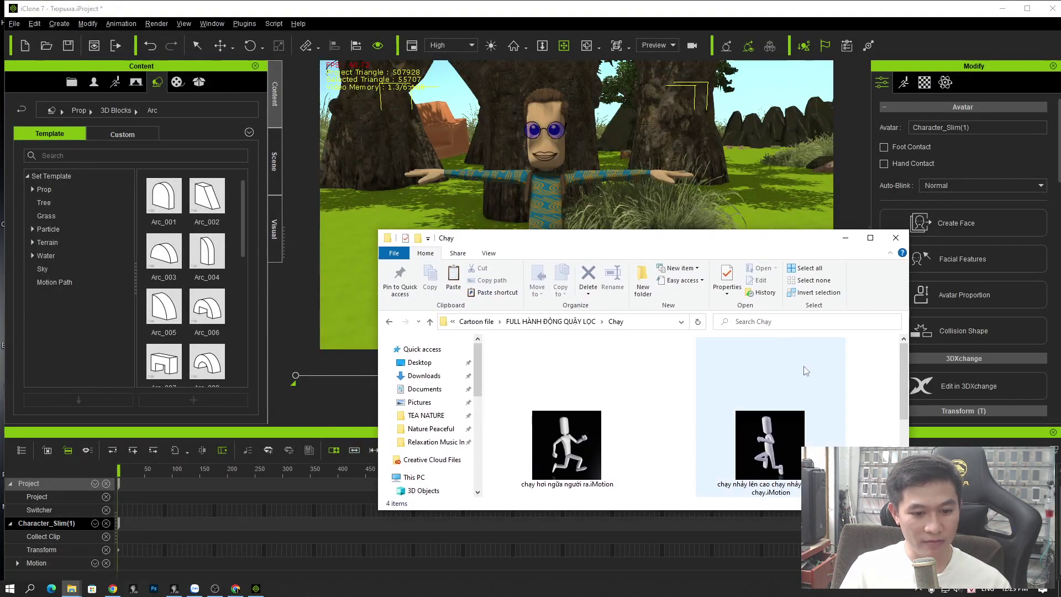
left_click_drag(816, 387, 545, 174)
- Preview the running motion from the character's side, return the playhead to frame 1, and play it again
right_click_drag(537, 241, 444, 232)
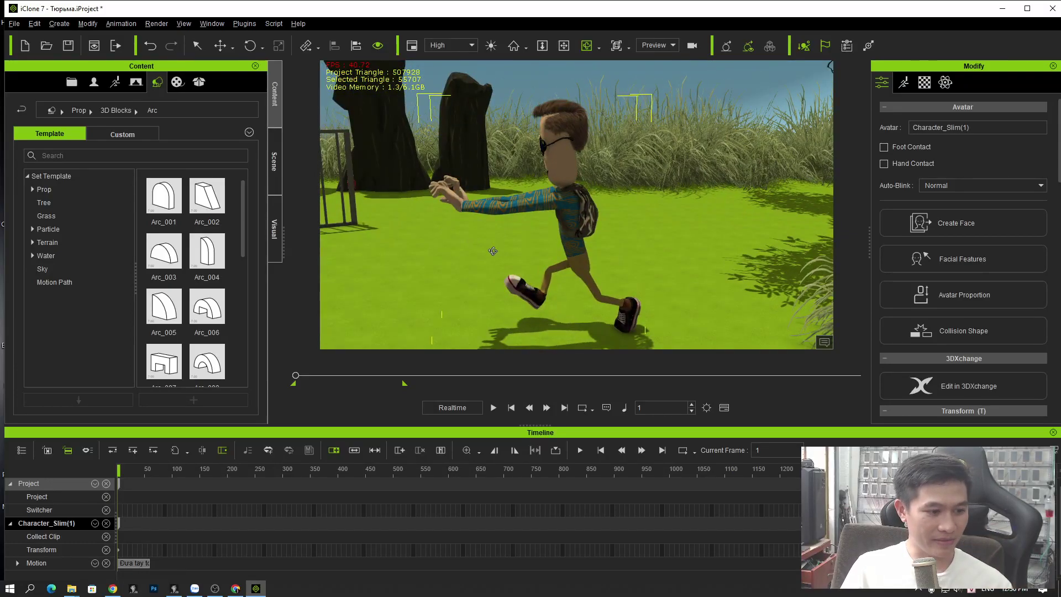
key("space")
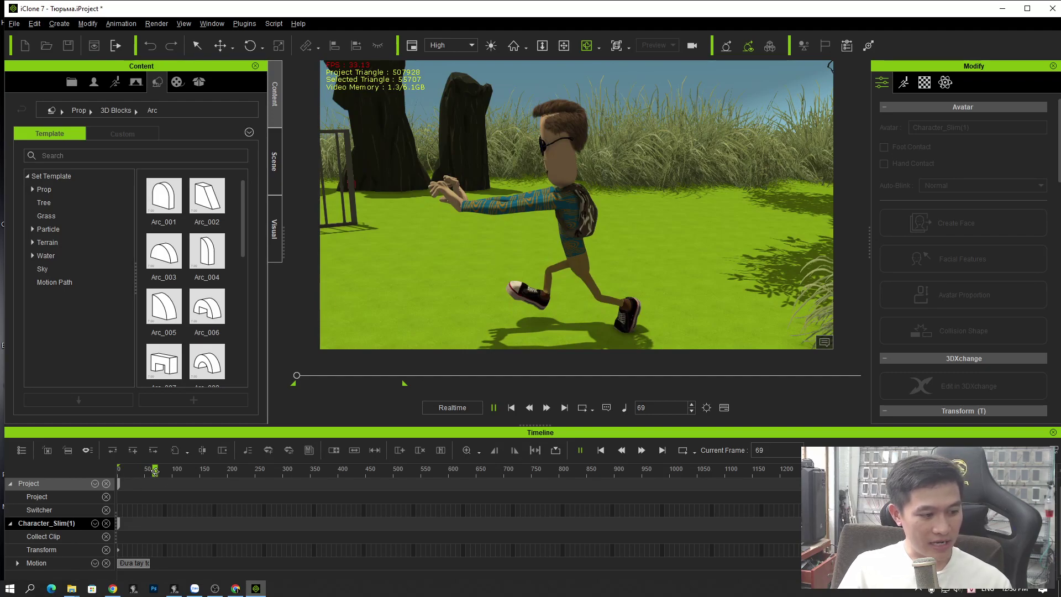
key("space")
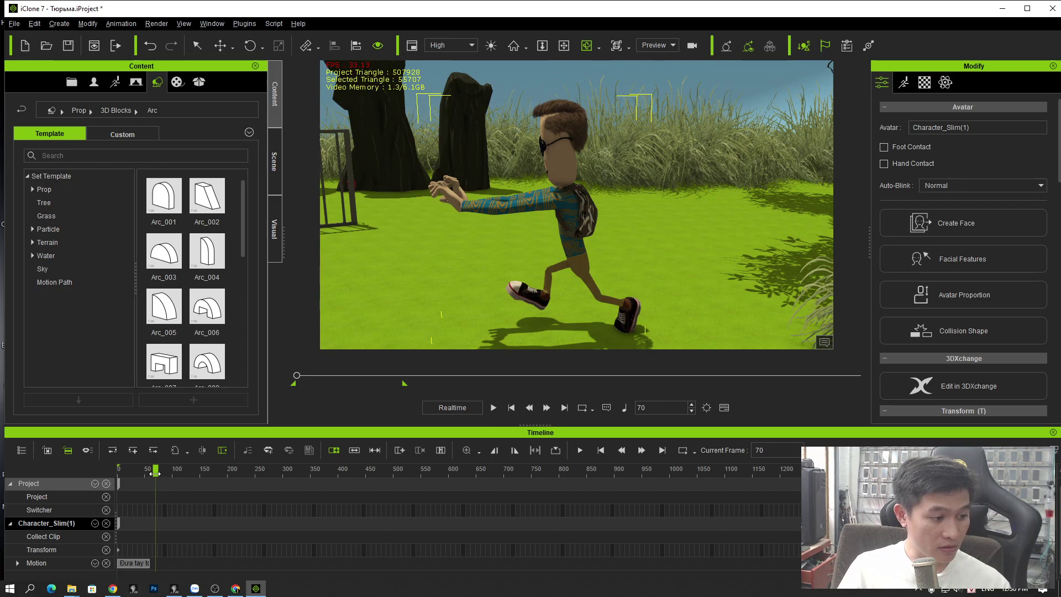
left_click_drag(155, 471, 69, 480)
key("space")
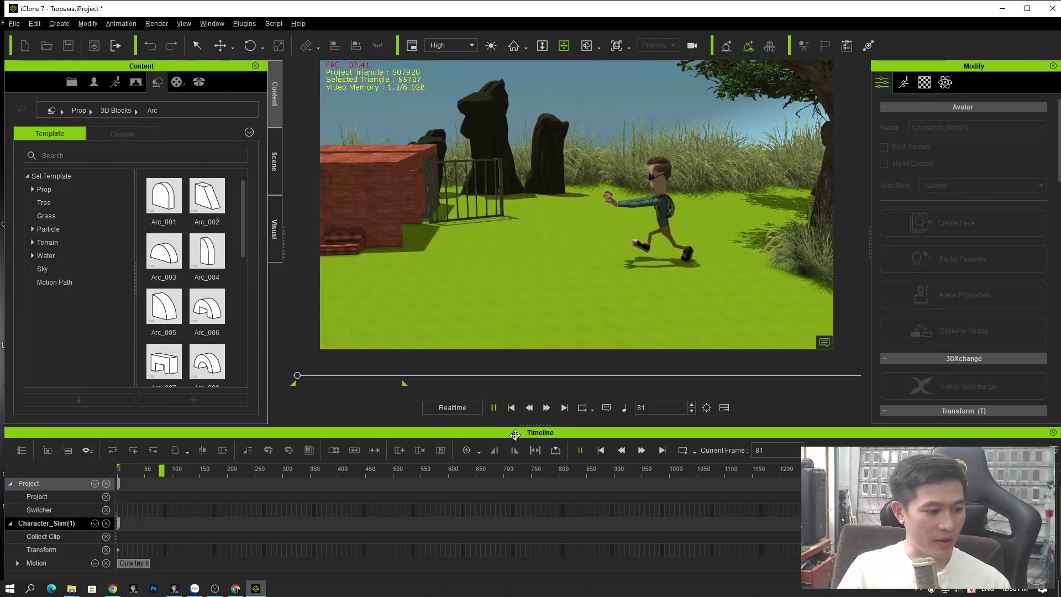
- At frame 59 of the Transform track, move the character forward toward the brick block and preview the travelling run
key("space")
double_click(150, 554)
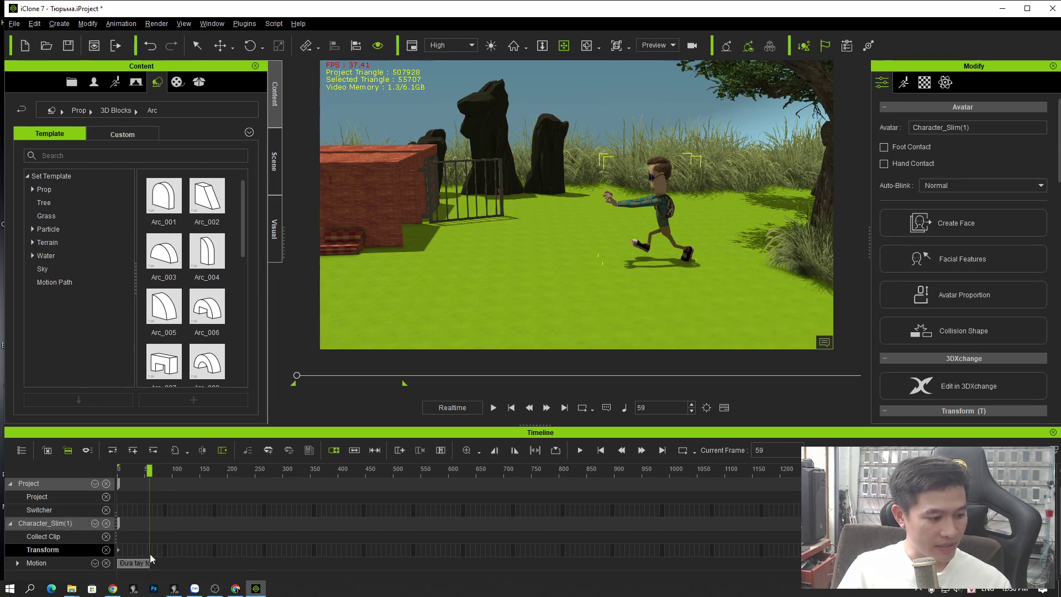
left_click(233, 47)
left_click_drag(714, 260, 622, 271)
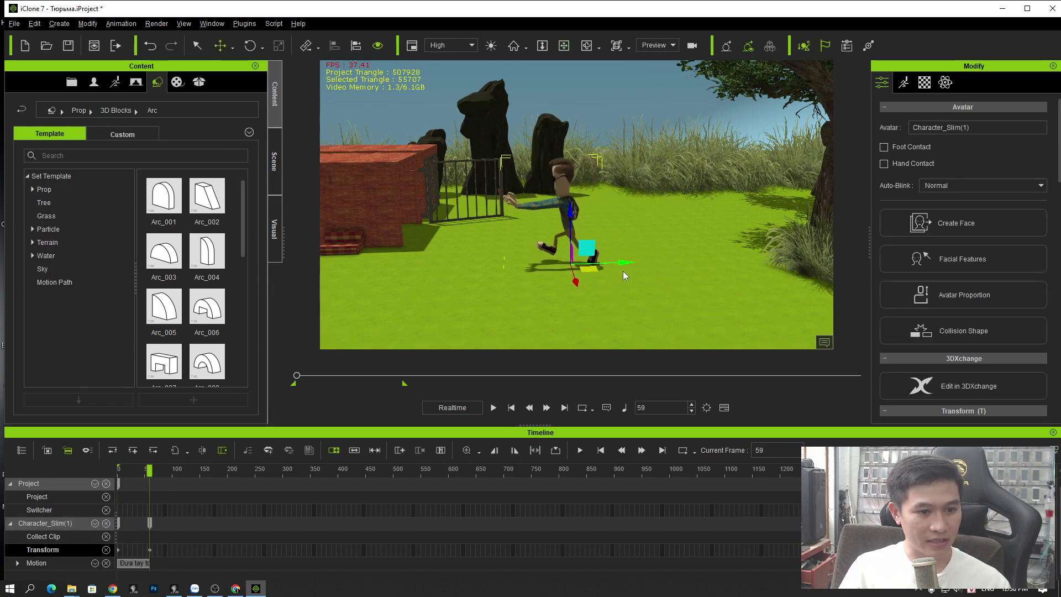
key("space")
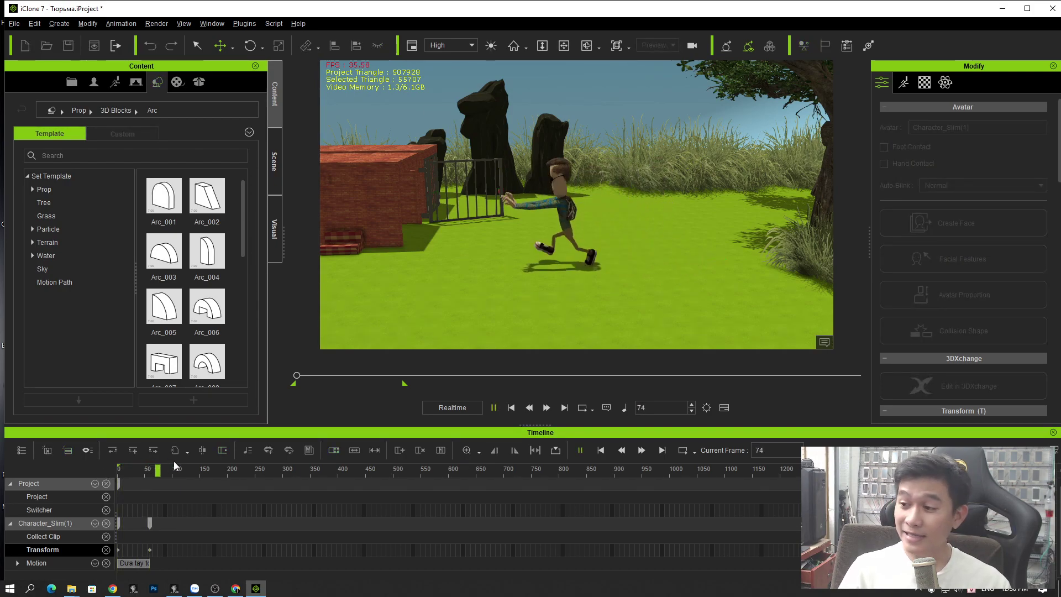
key("space")
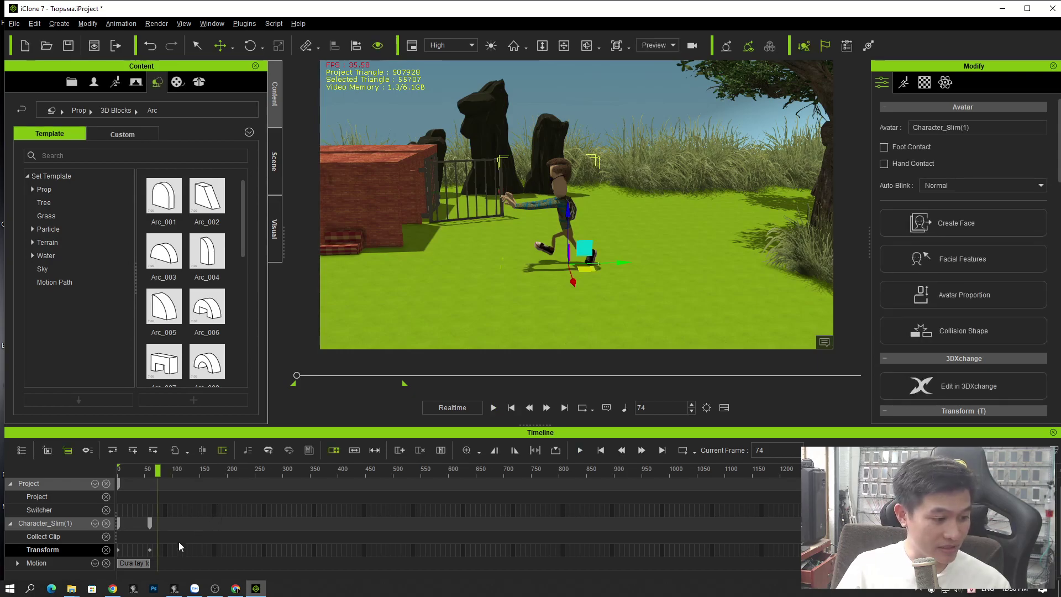
- Slow the running clip to 14.29% by stretching it to about frame 407 in Speed mode, and move the Transform key to about frame 393
right_click(142, 563)
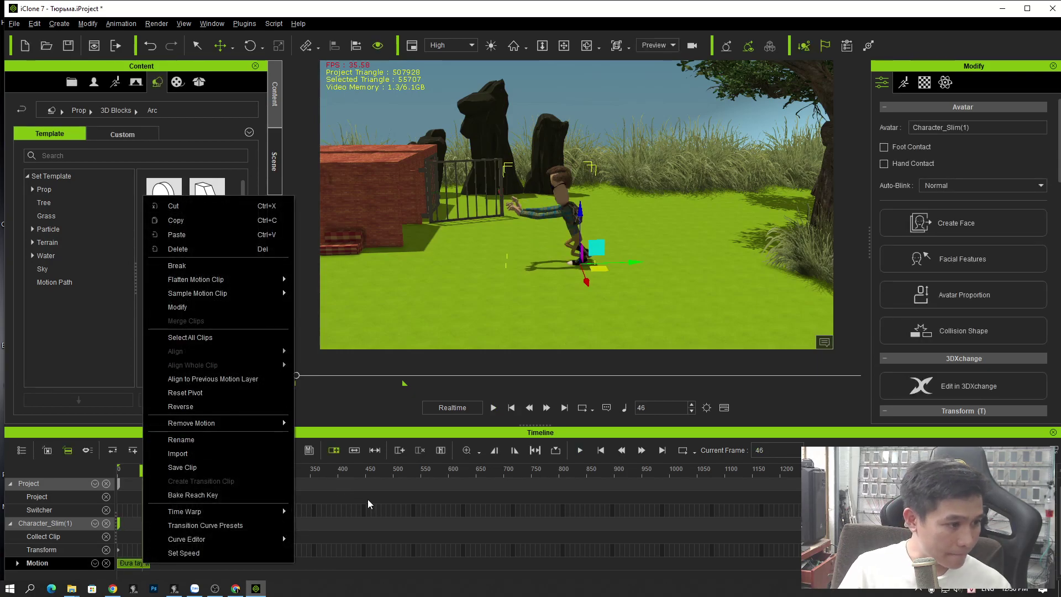
left_click(382, 509)
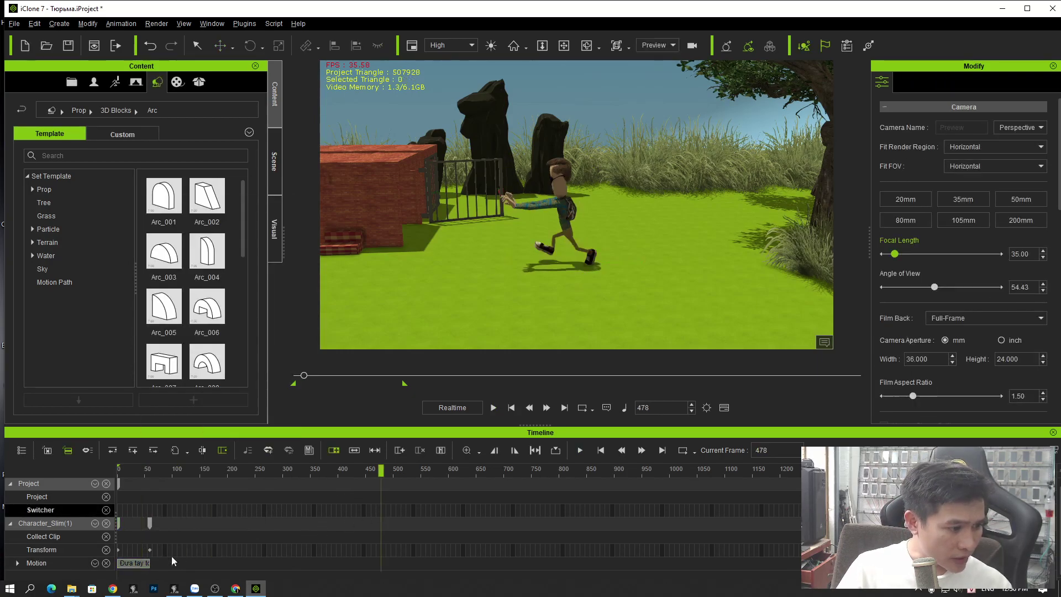
left_click(131, 568)
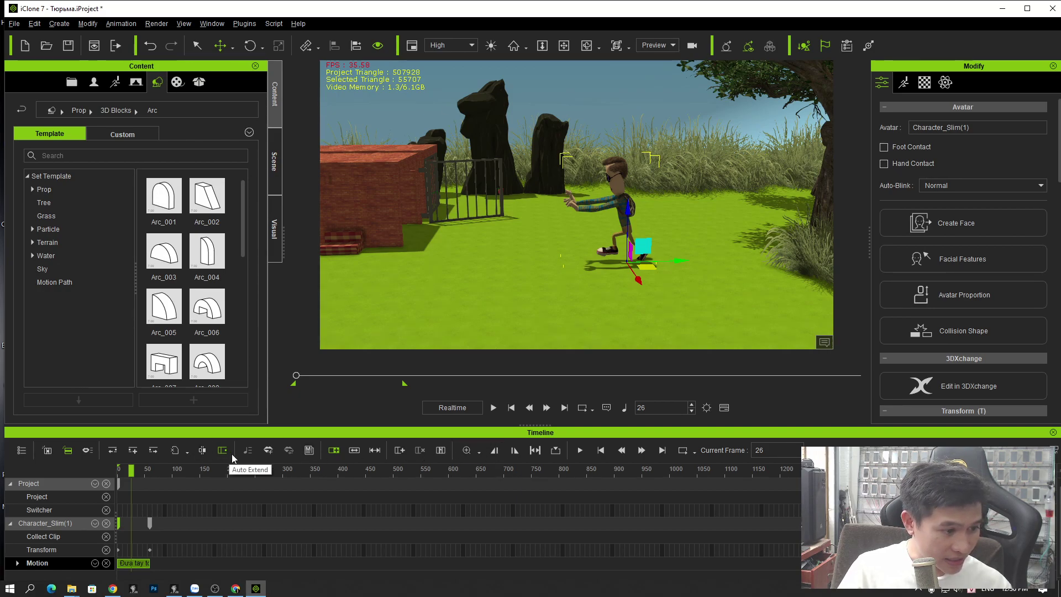
left_click(352, 452)
left_click_drag(147, 564, 341, 563)
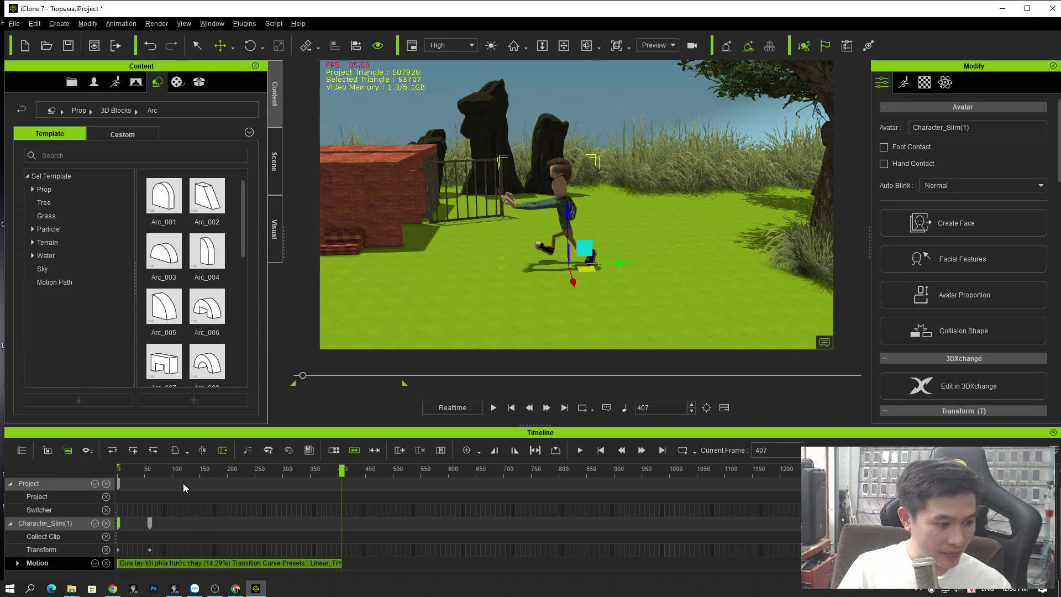
key("space")
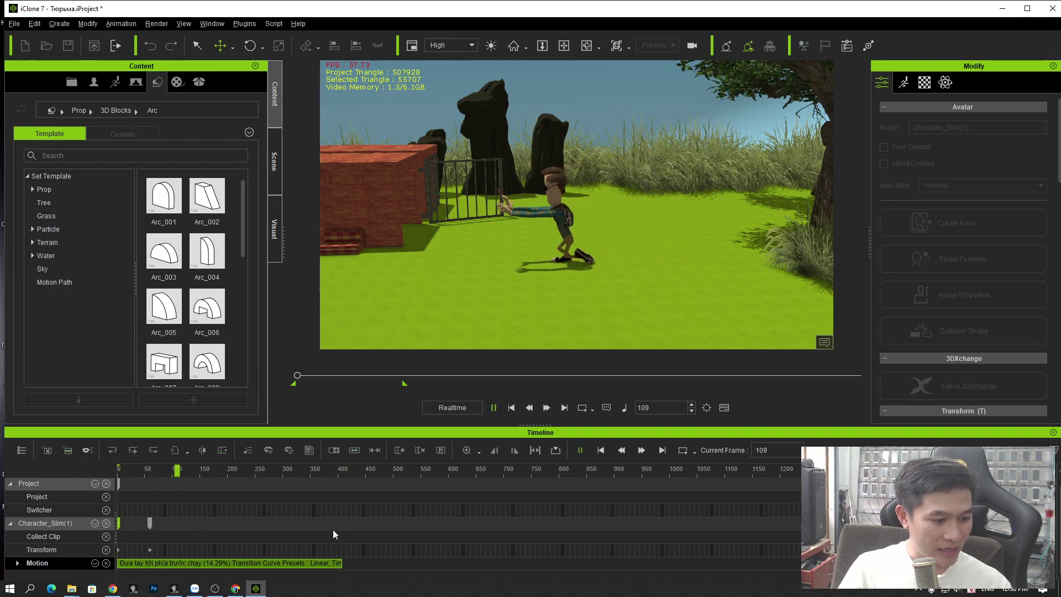
left_click(149, 525)
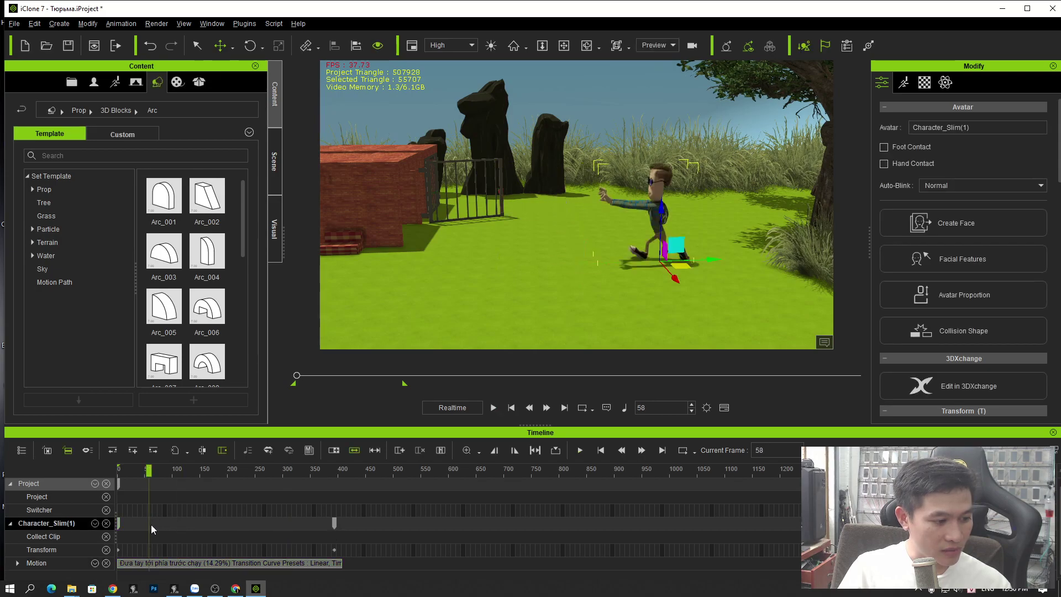
key("space")
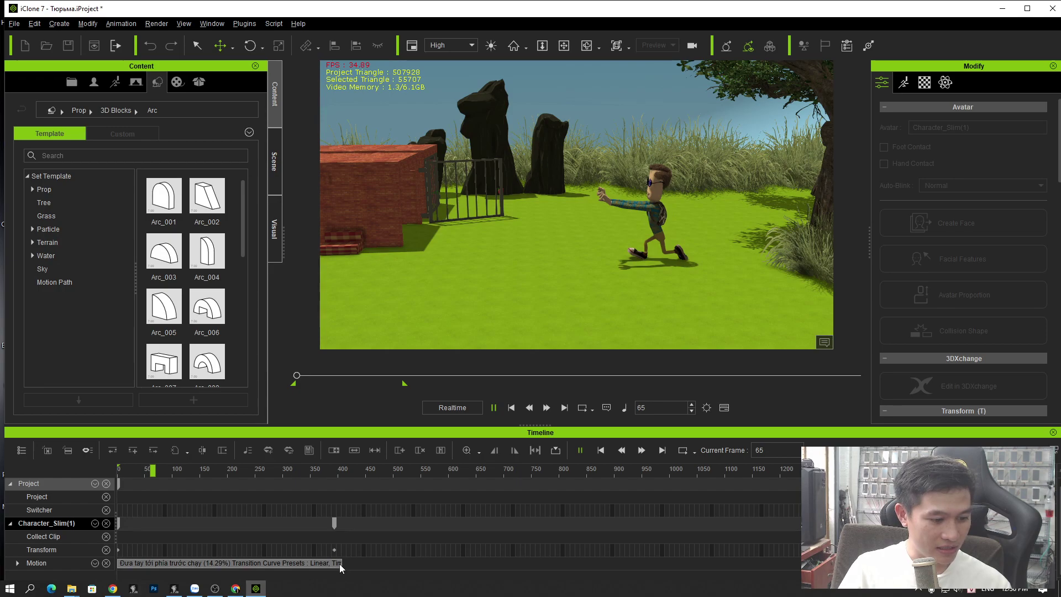
- Shorten the running clip to 175.76% speed, extend it in Loop mode to about frame 680, and preview the motion
left_click_drag(340, 563, 145, 566)
left_click(135, 566)
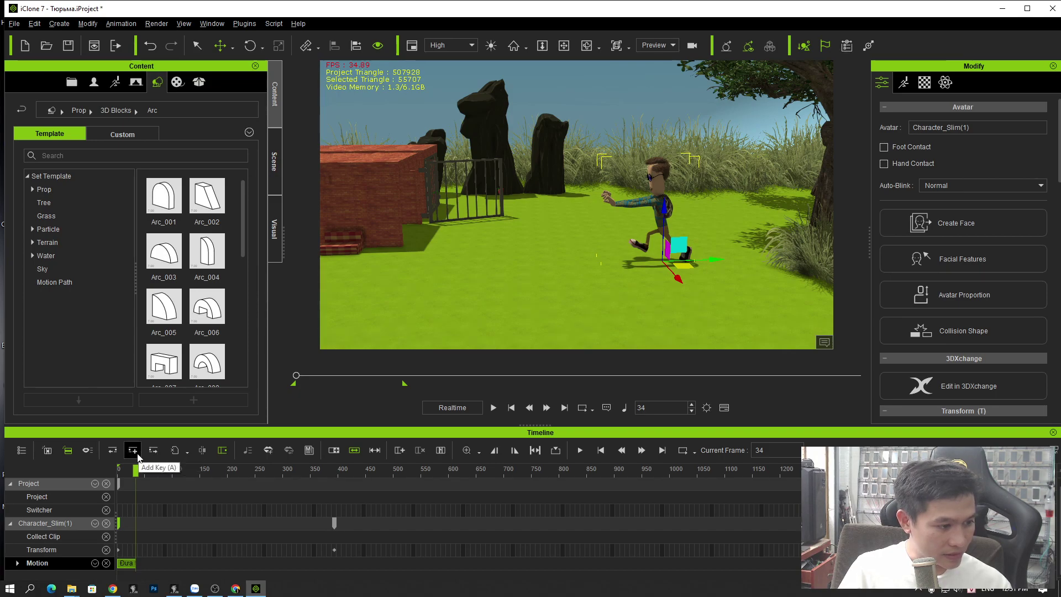
left_click(402, 455)
left_click(546, 314)
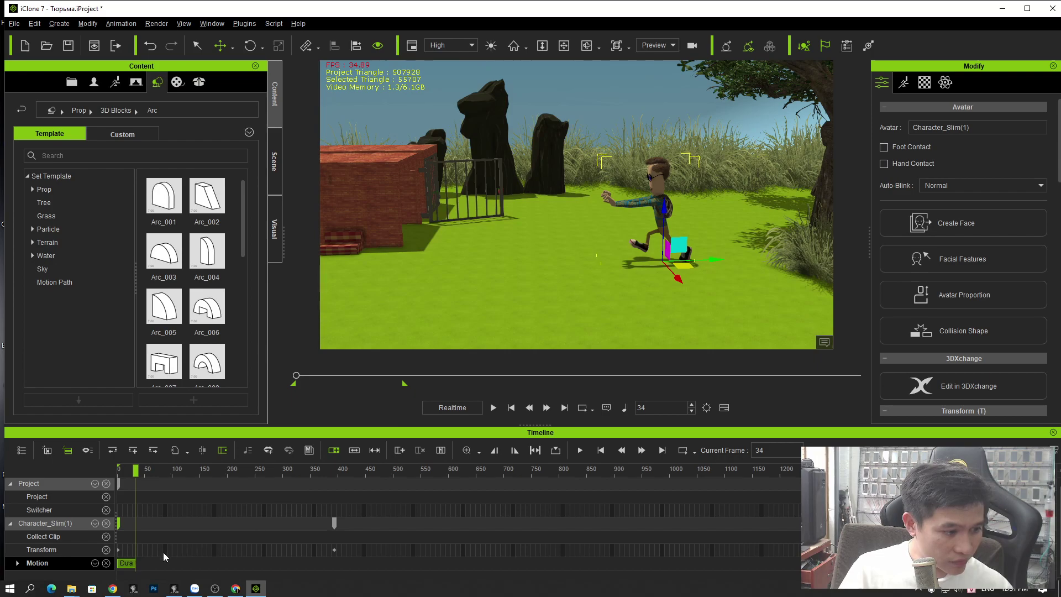
left_click_drag(133, 562, 494, 562)
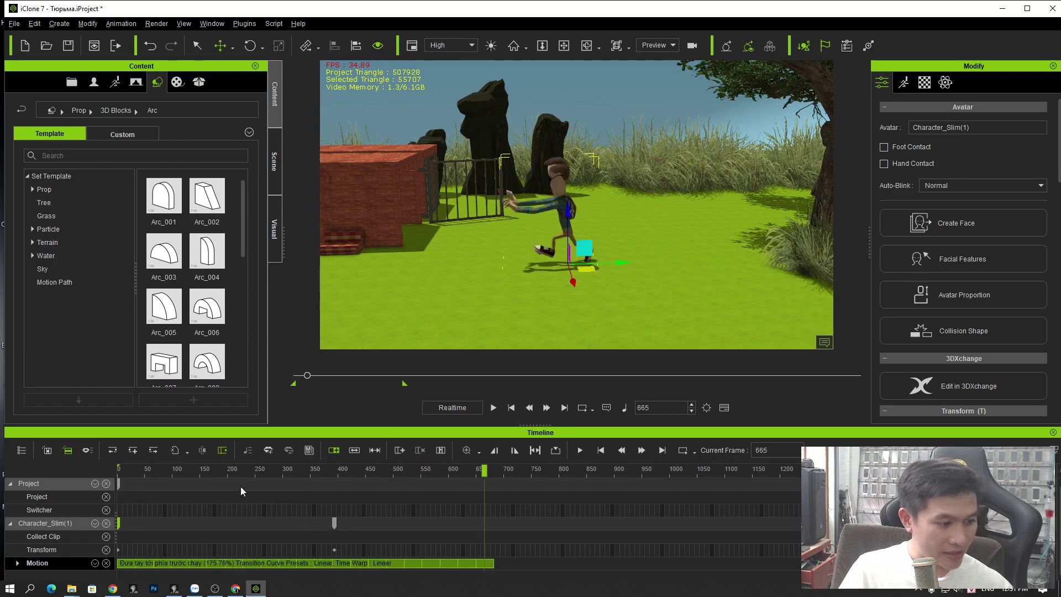
key("space")
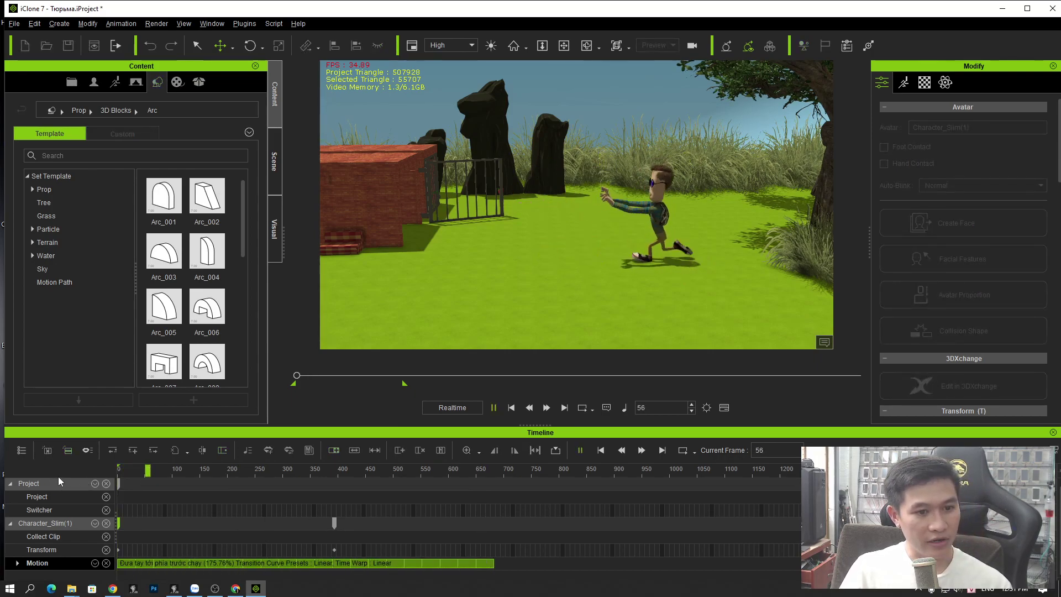
- Delete the Transform key near frame 393, move the character toward the brick block at frame 274, and preview the run
left_click(336, 525)
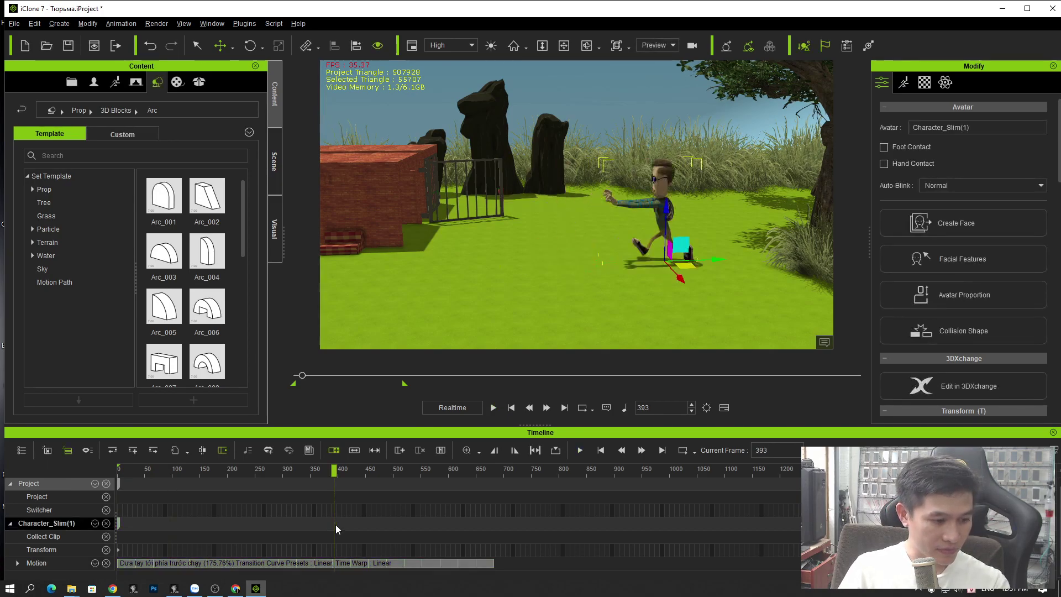
left_click(268, 468)
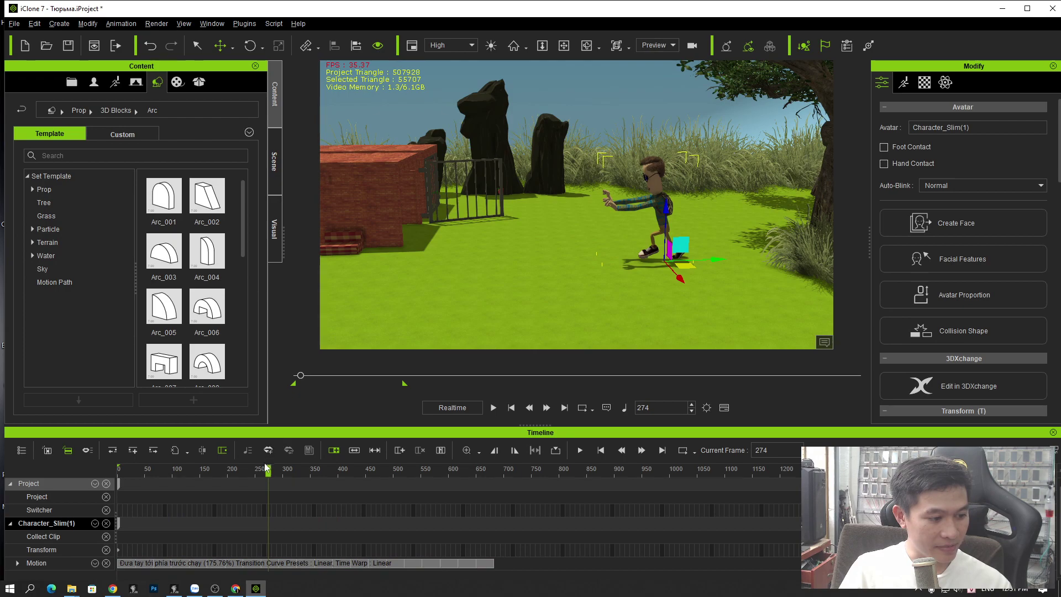
left_click_drag(713, 262, 486, 287)
left_click(209, 469)
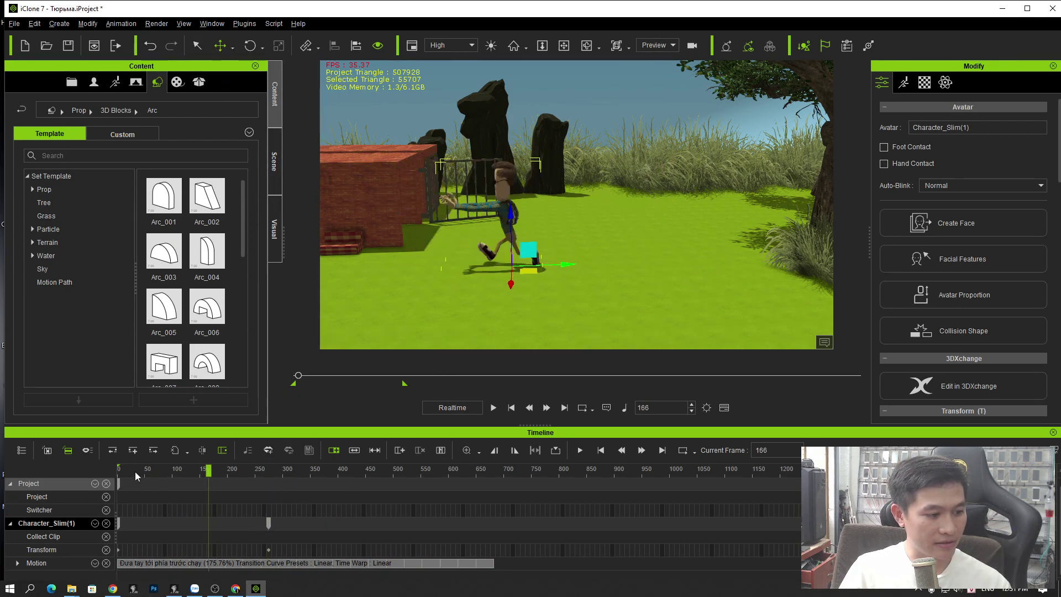
key("space")
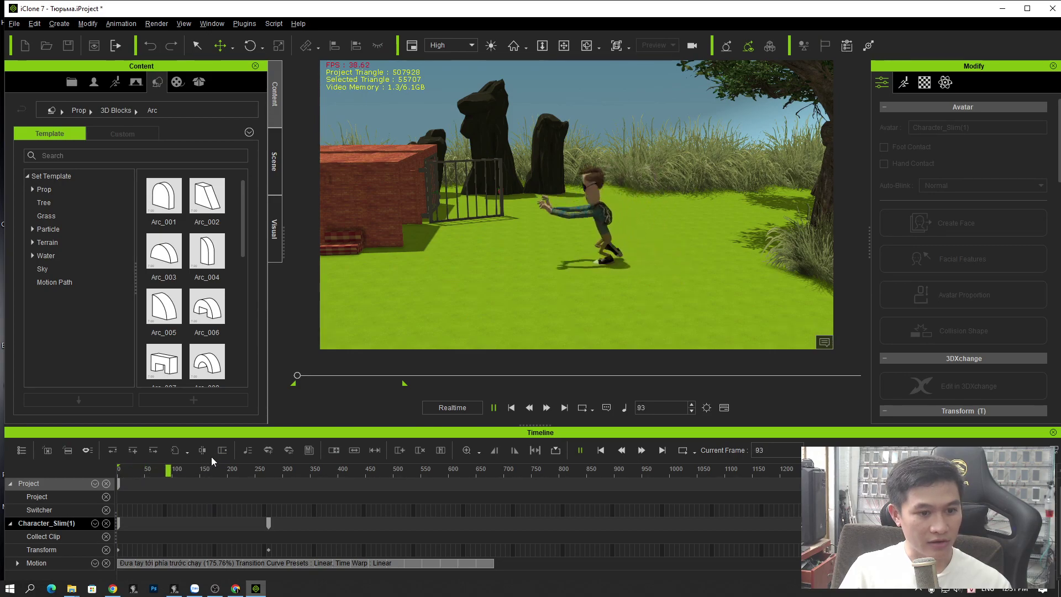
- Move the character's Transform key from frame 274 to about frame 50 and preview the faster run
left_click(267, 525)
key("space")
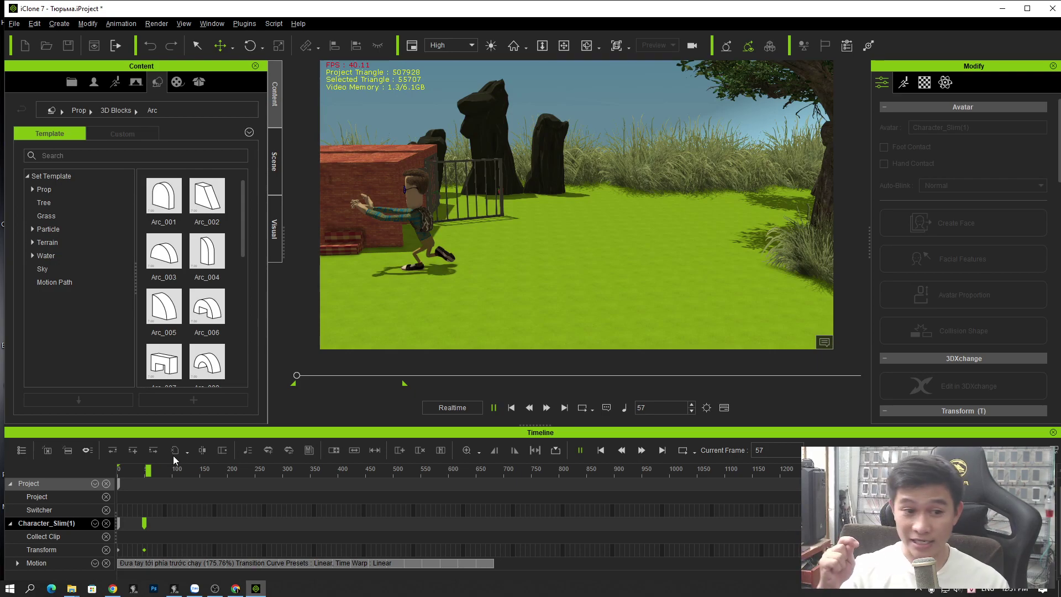
key("space")
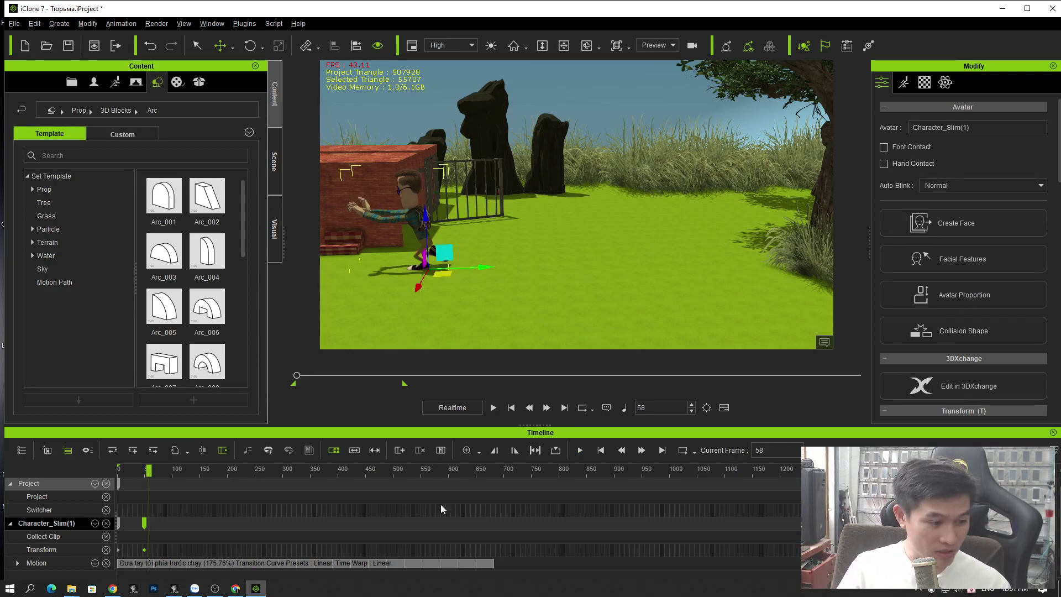
- Return the playhead to frame 1, add the raptor avatar from File Explorer to the scene, and place it beside the character
mouse_move(71, 588)
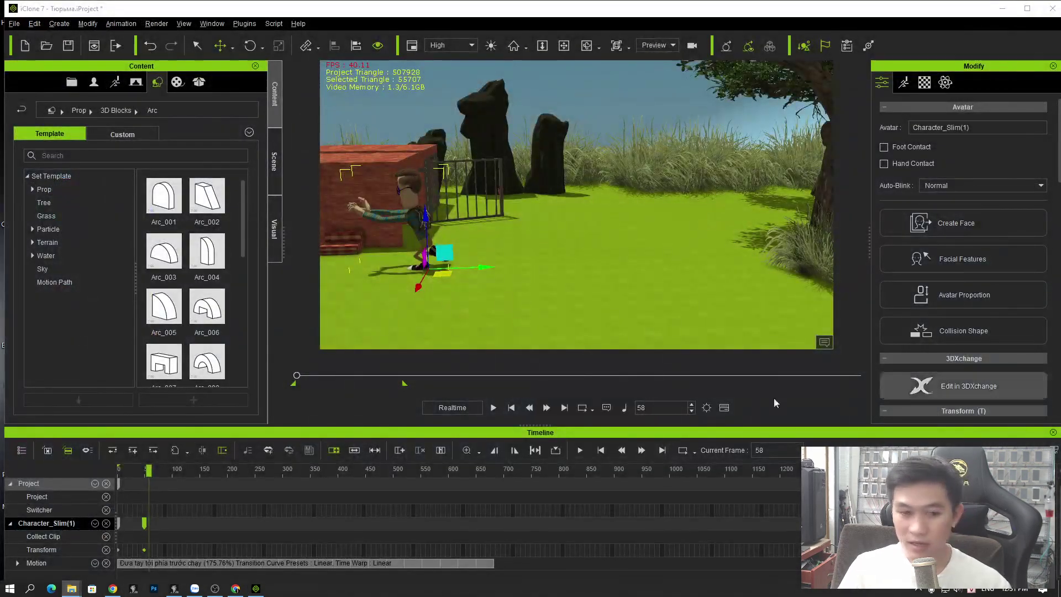
left_click_drag(180, 473, 91, 479)
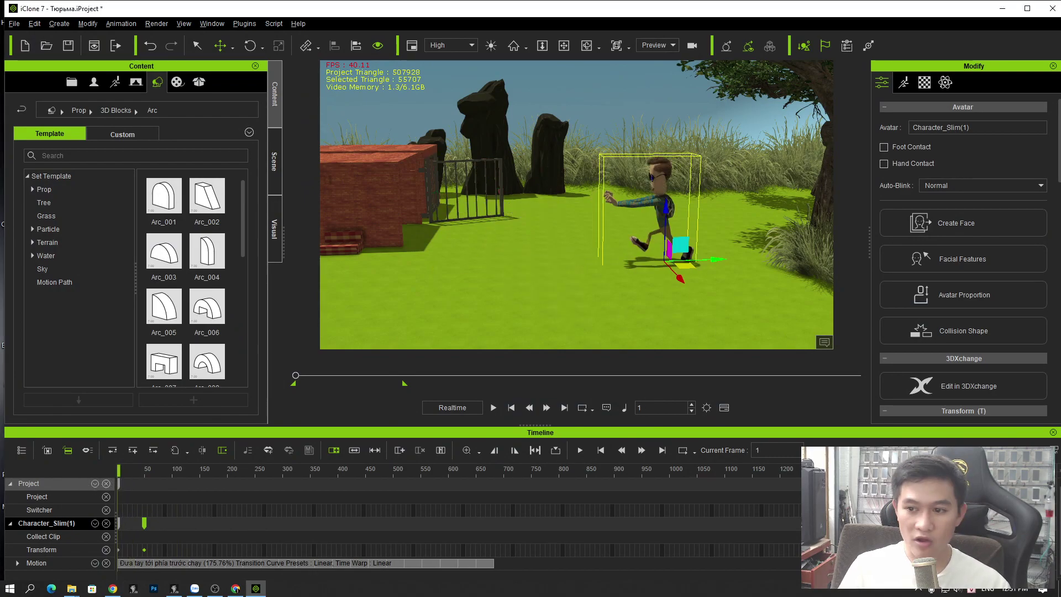
left_click_drag(888, 159, 386, 120)
left_click_drag(513, 323, 665, 297)
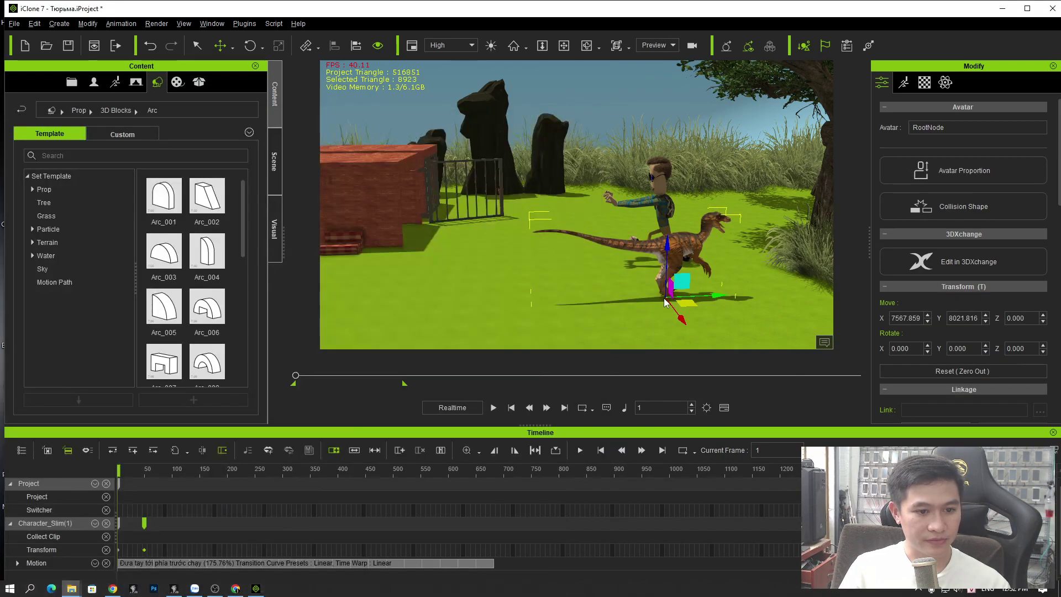
- Rotate the raptor about Z to about -189 degrees and move it behind the character, next to the large tree
left_click(668, 251)
key("e")
left_click_drag(705, 312, 617, 295)
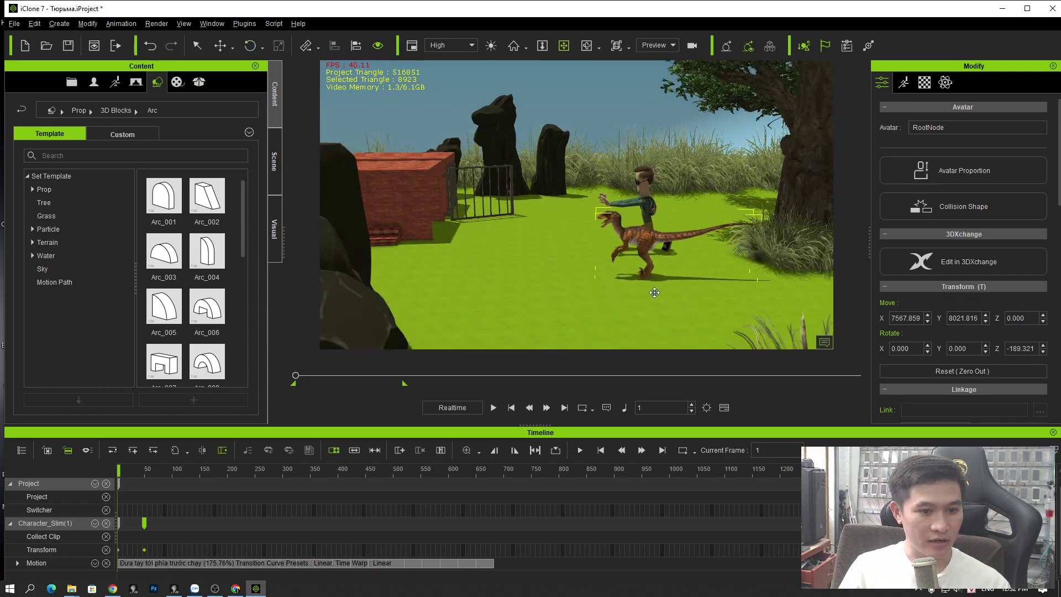
middle_click_drag(658, 291, 565, 305)
left_click(220, 45)
left_click_drag(582, 290, 742, 297)
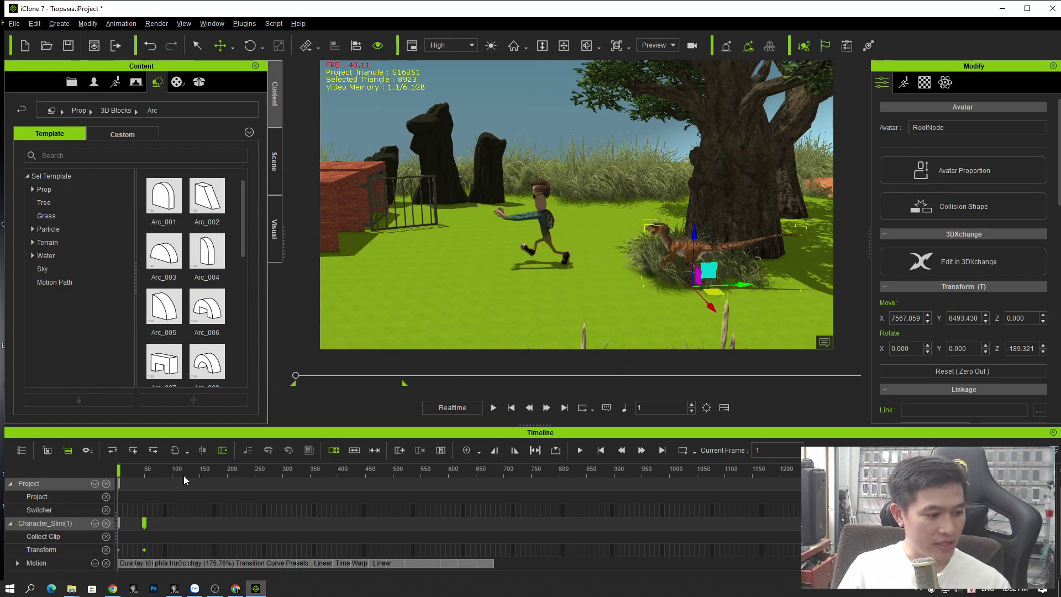
- At frame 10, rotate the character's head back toward the raptor with Edit Motion Layer, and preview the run with the head turn
left_click_drag(218, 467, 89, 471)
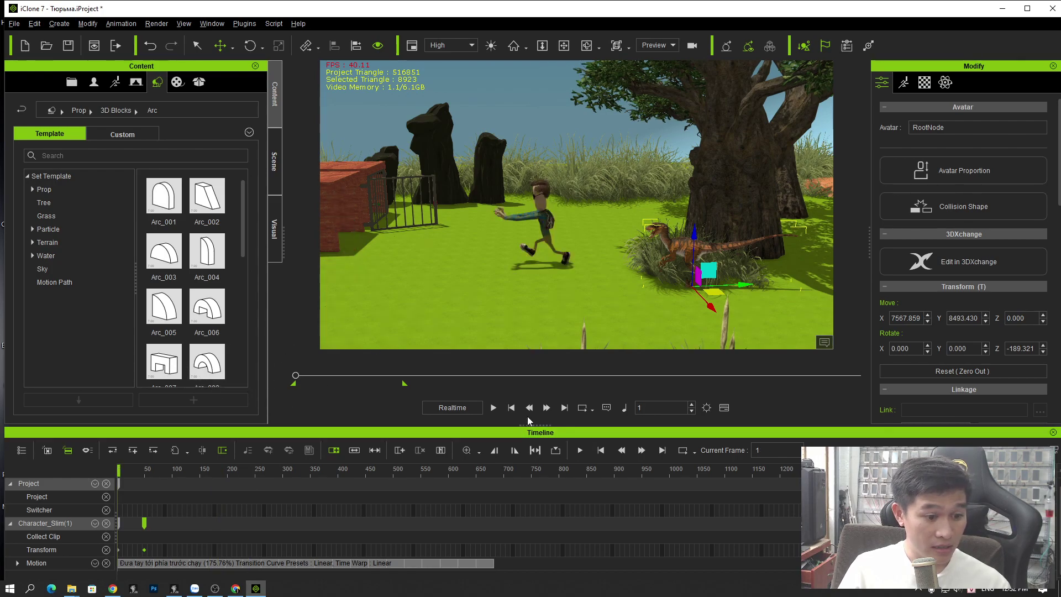
left_click(129, 474)
left_click_drag(129, 474, 122, 474)
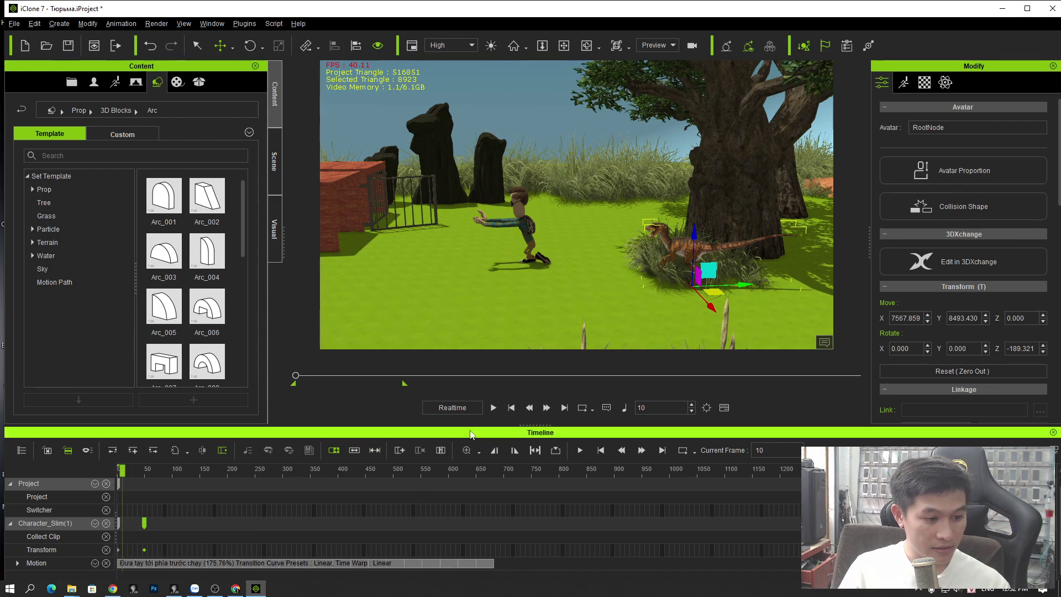
left_click(522, 207)
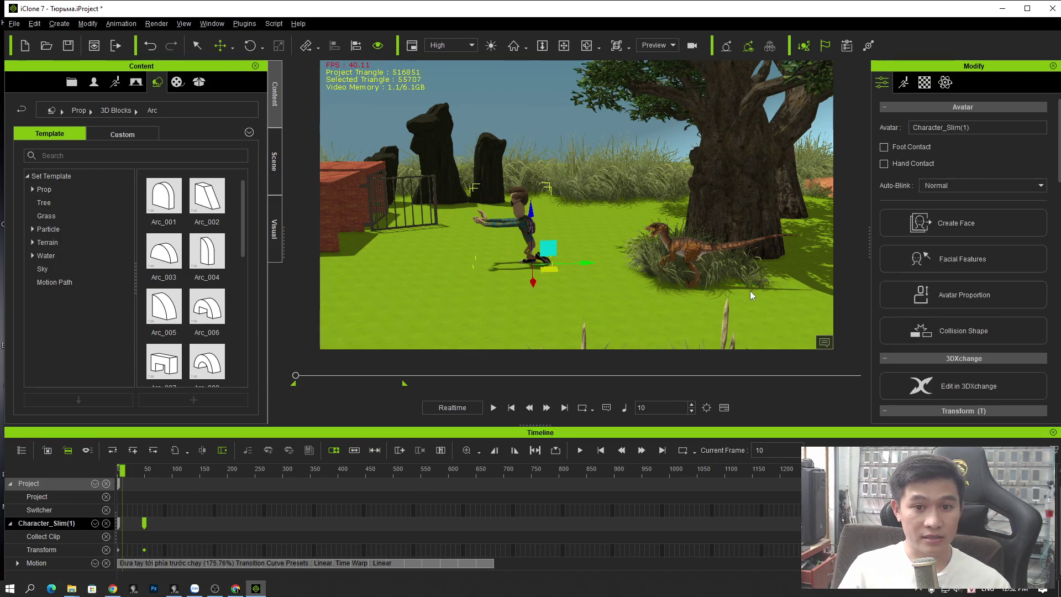
left_click(904, 83)
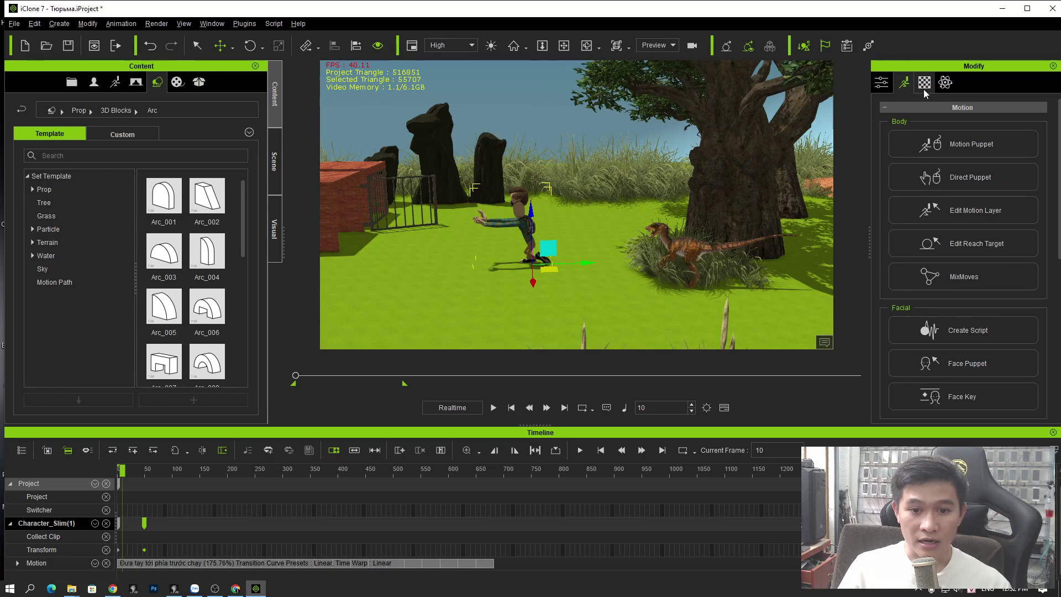
left_click(997, 219)
left_click(782, 222)
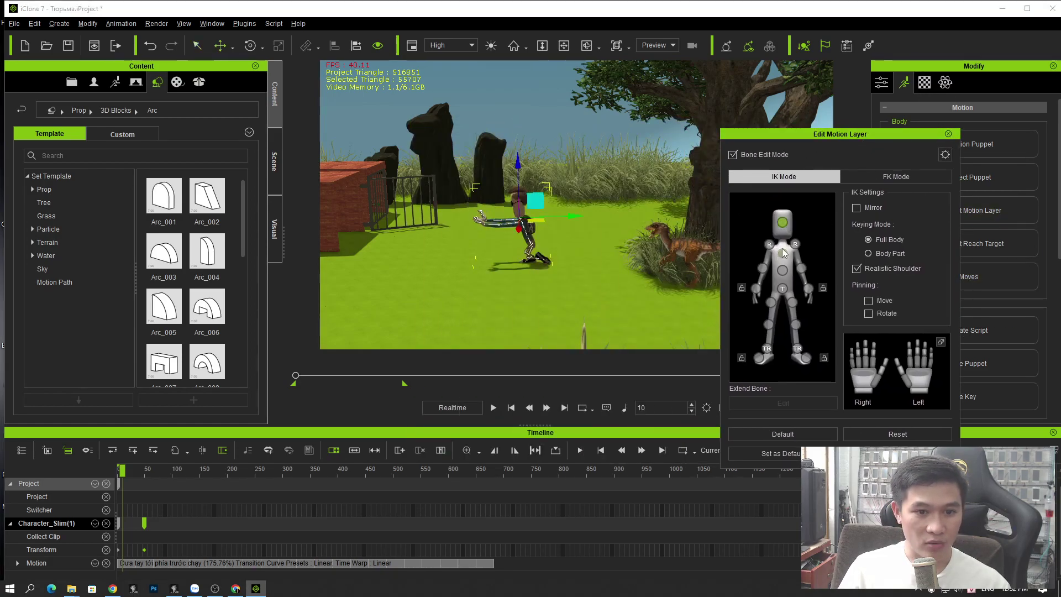
left_click(250, 45)
left_click_drag(553, 220, 609, 212)
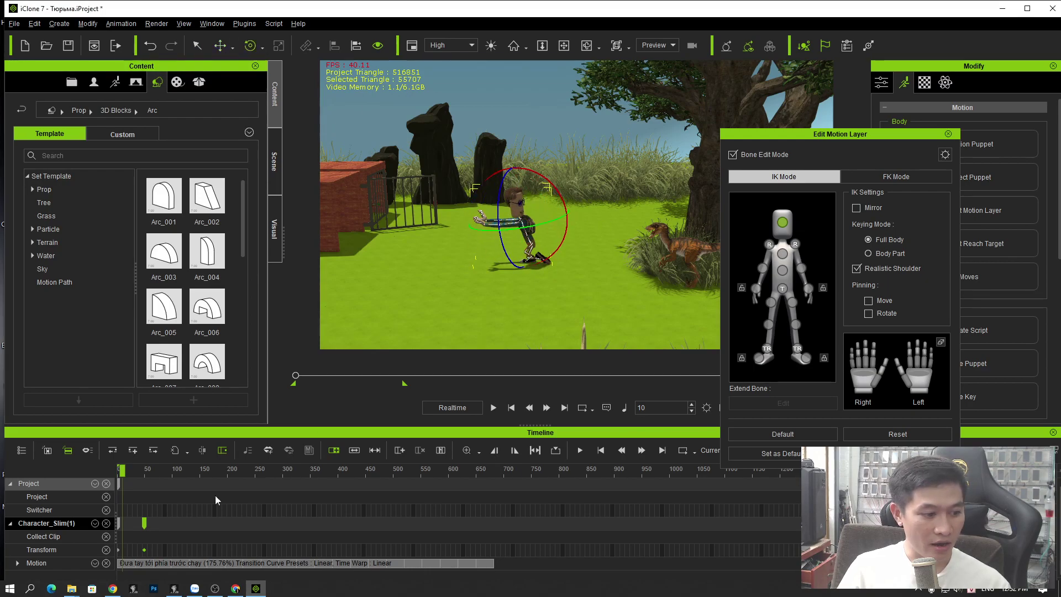
left_click(948, 134)
key("space")
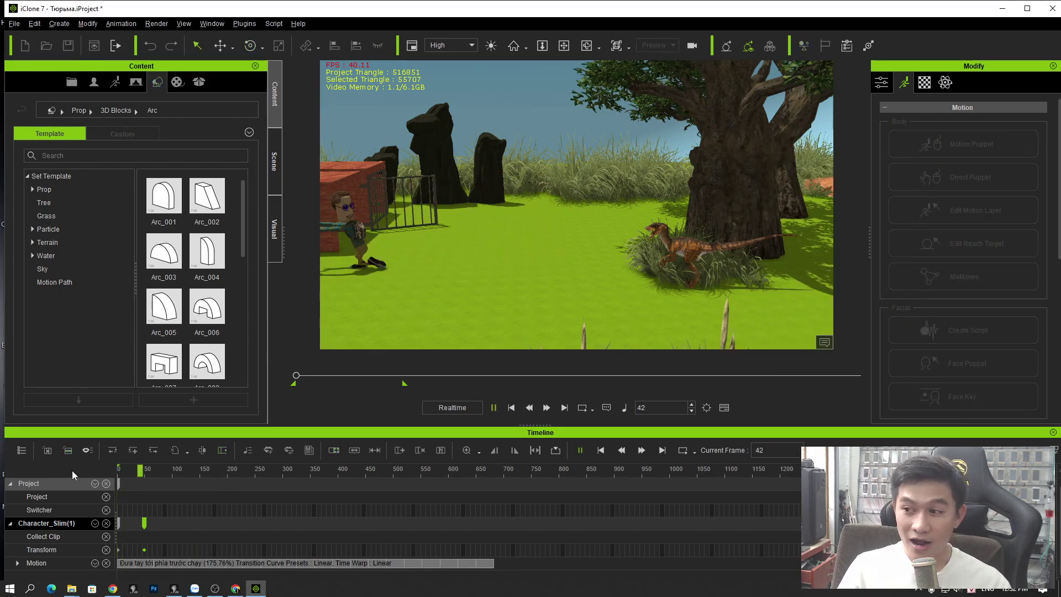
key("space")
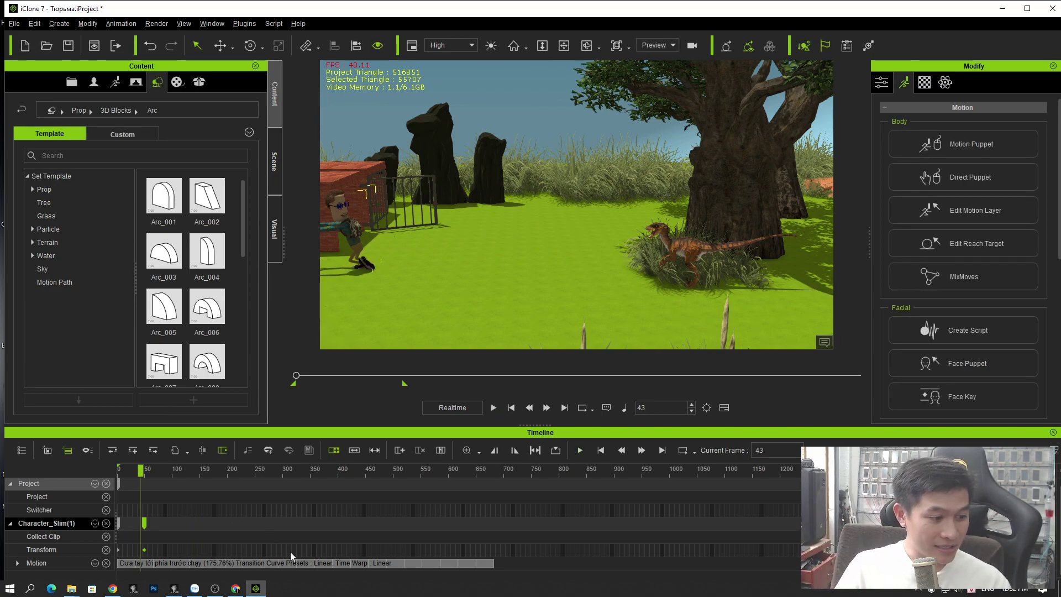
- Show the RootNode tracks in the timeline and add a Transform key for the raptor at frame 26
left_click(22, 450)
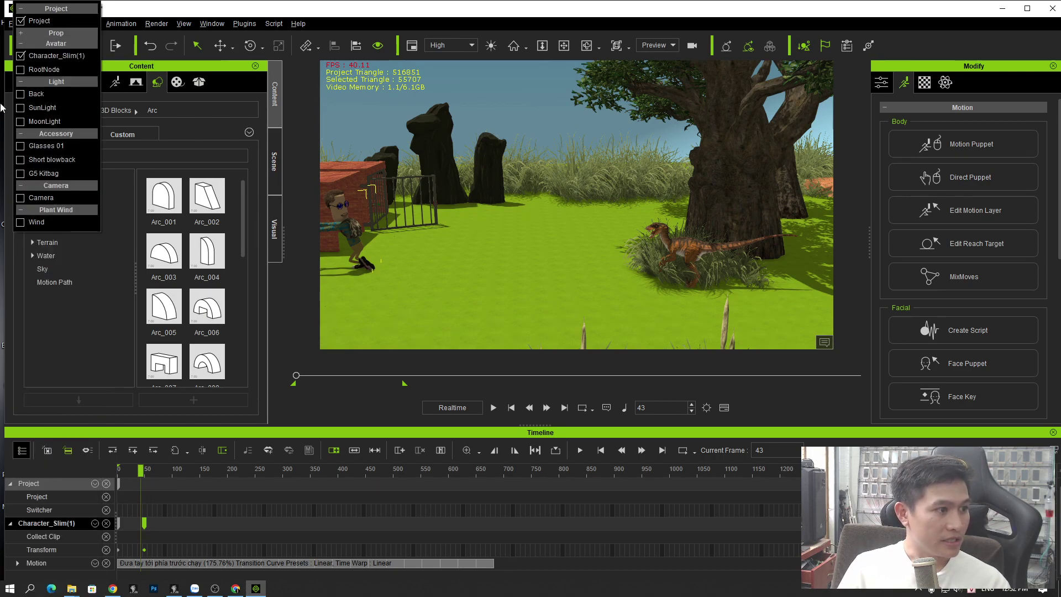
left_click(21, 70)
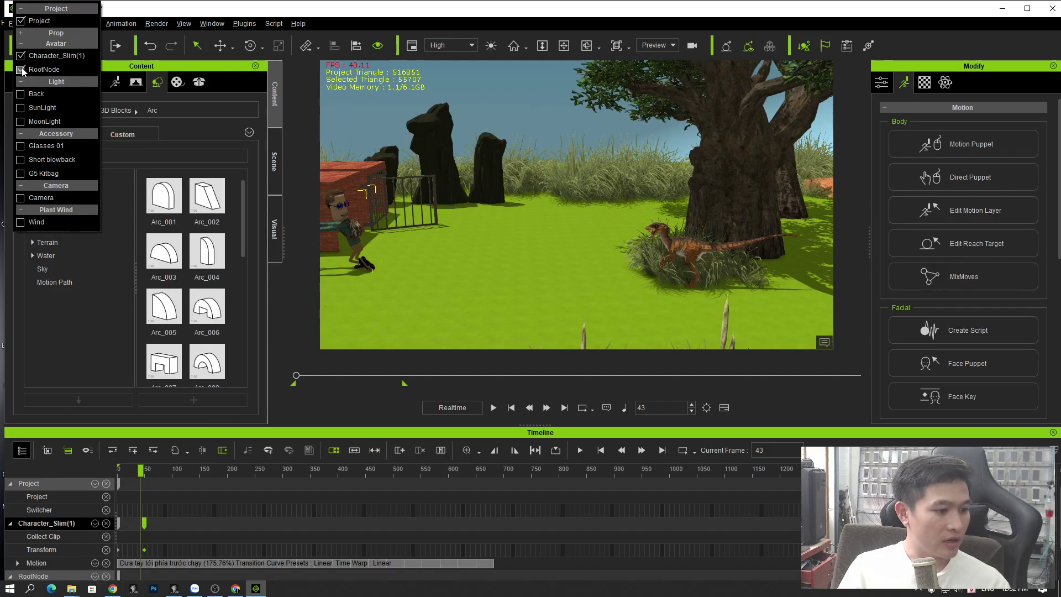
left_click(396, 518)
key("space")
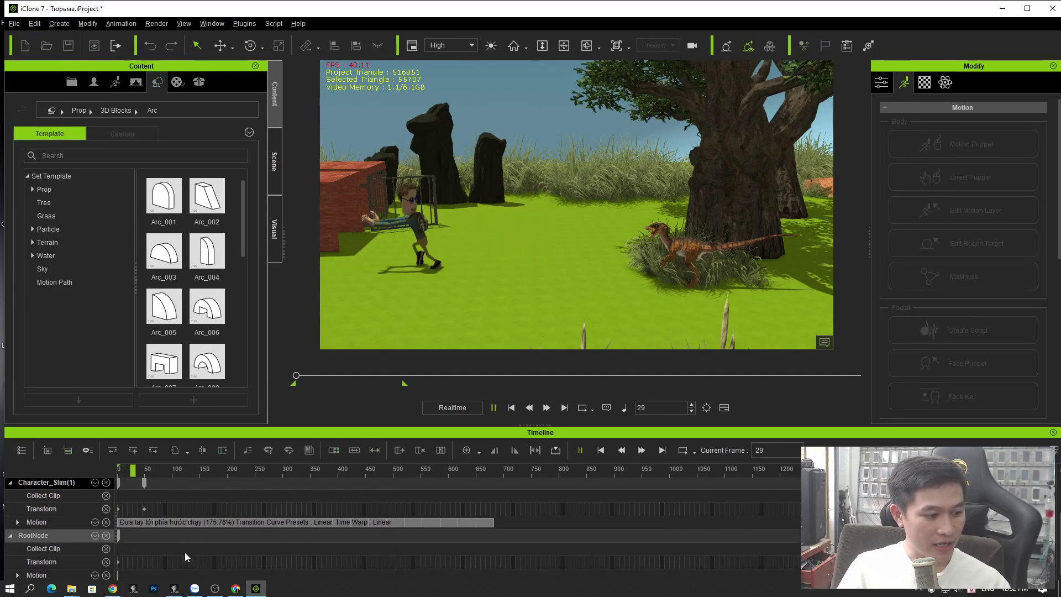
left_click_drag(157, 471, 132, 473)
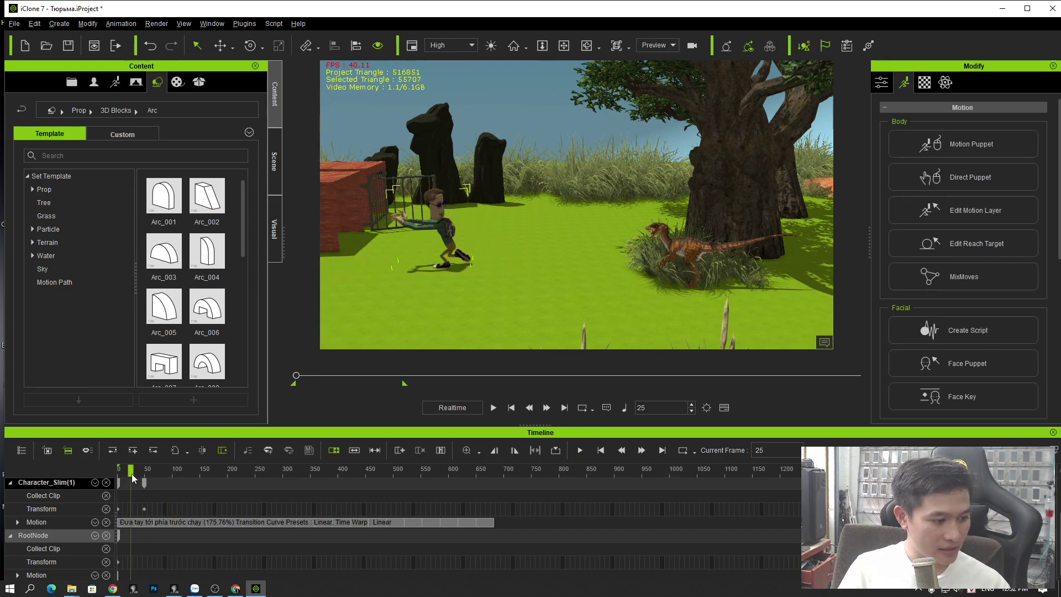
left_click(131, 562)
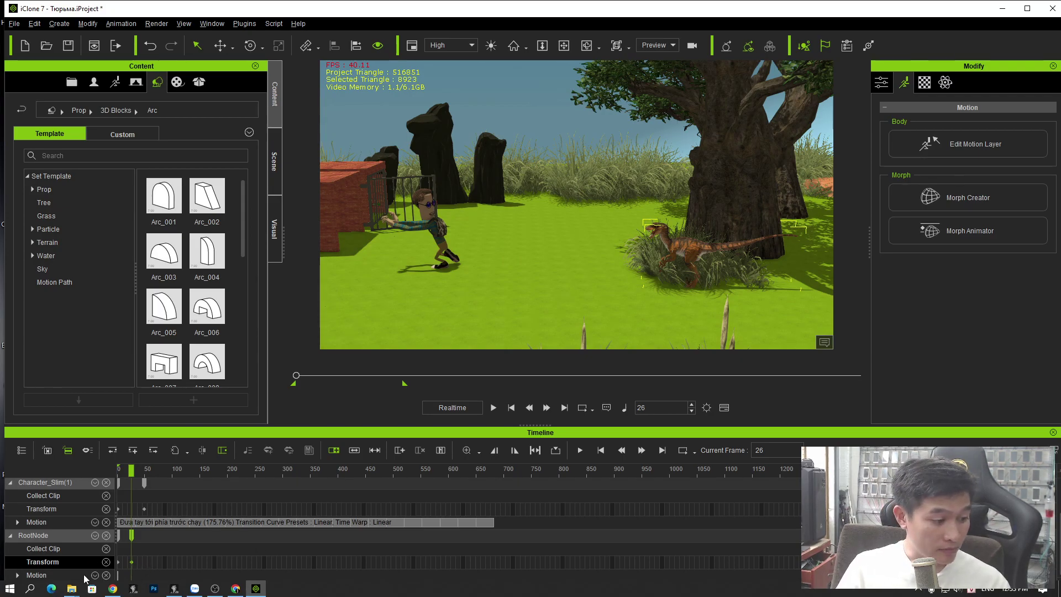
- Switch to File Explorer, open the raptor01 folder and browse its iMotion files for a raptor movement
mouse_move(71, 588)
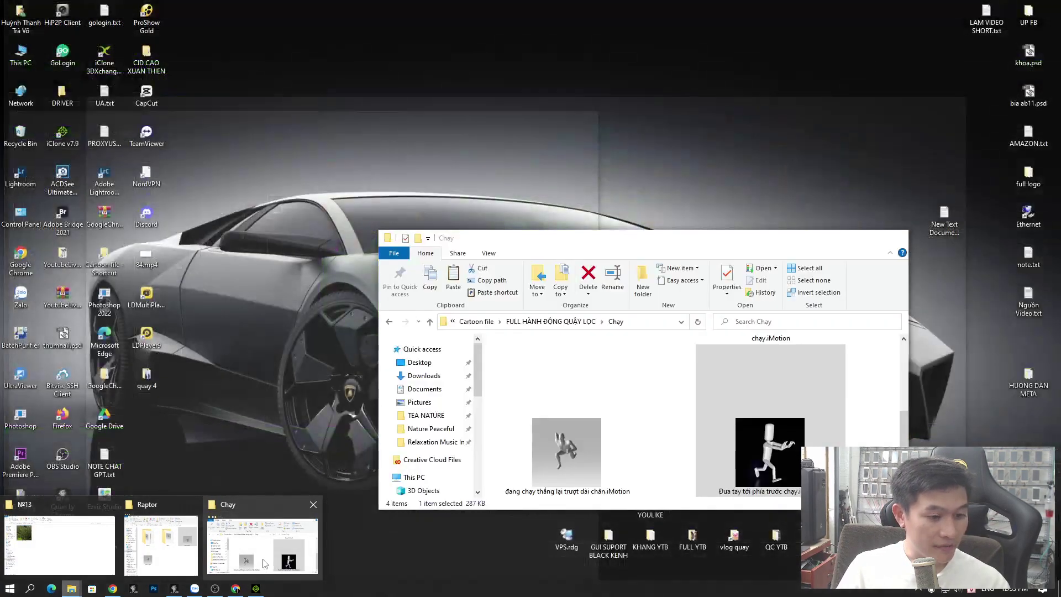
left_click(260, 530)
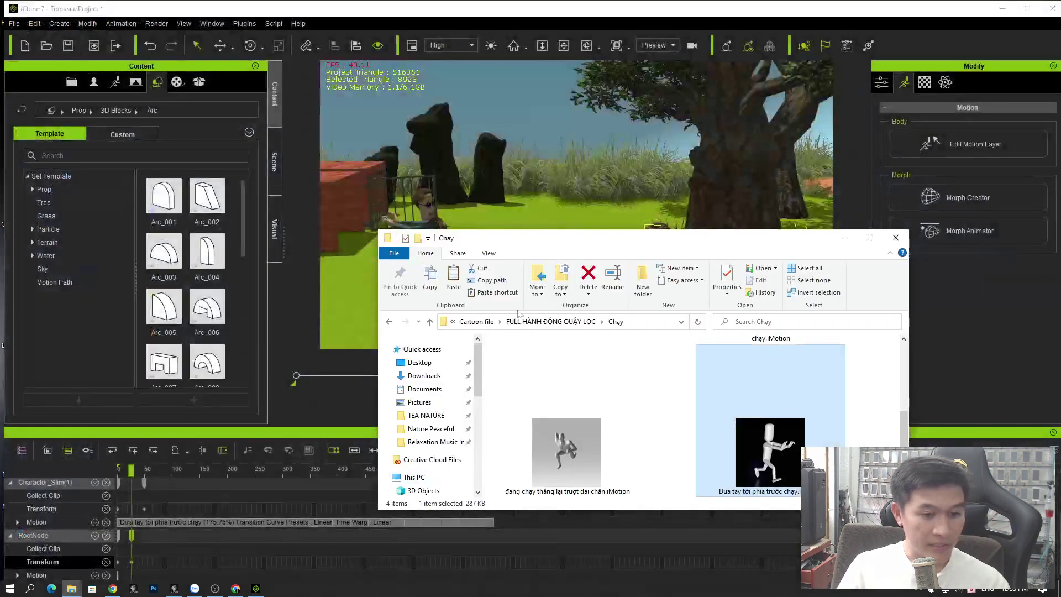
left_click(166, 547)
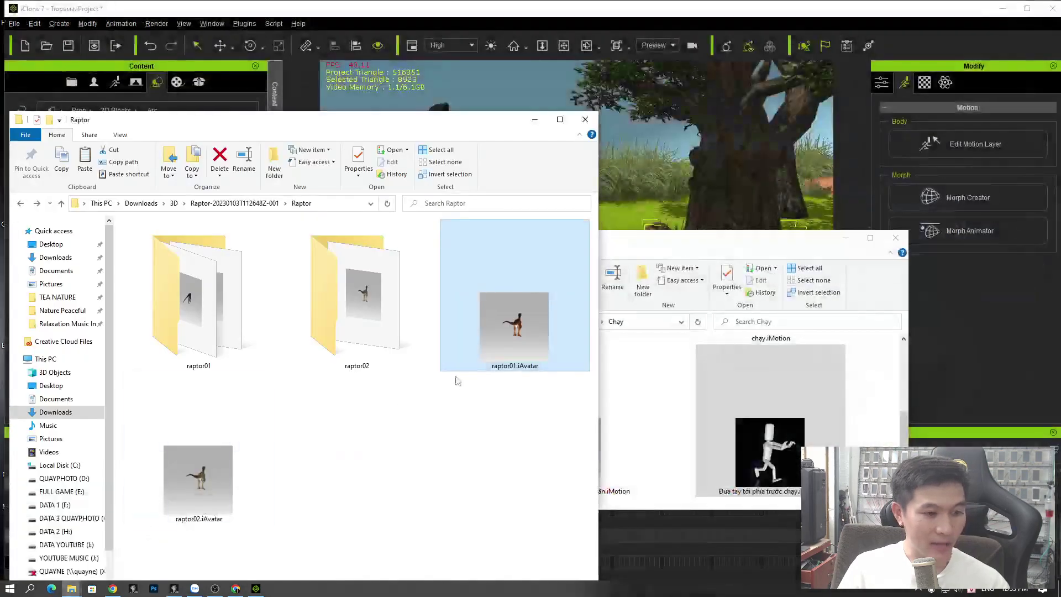
double_click(196, 354)
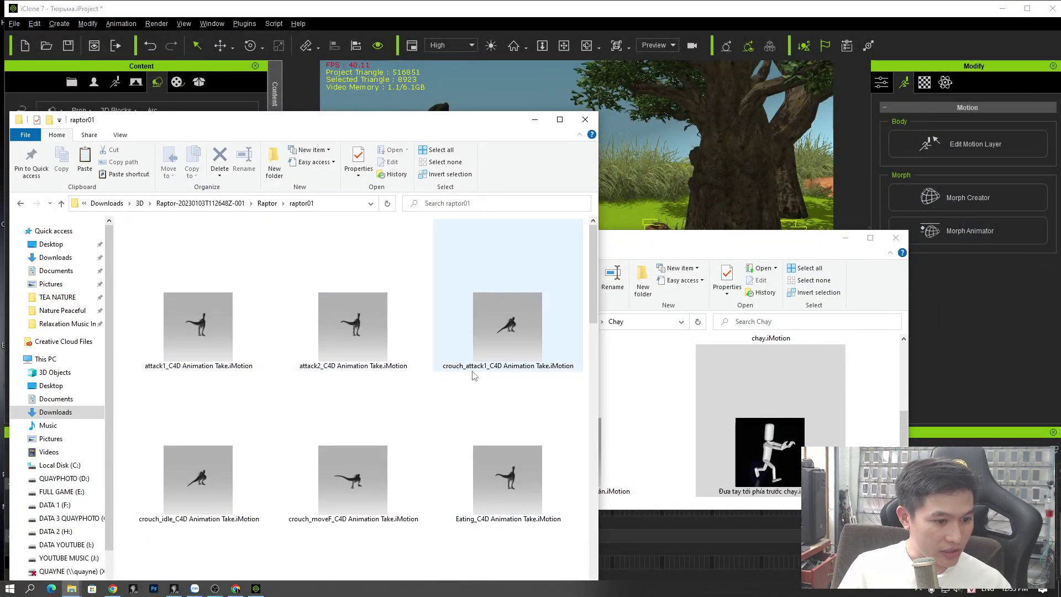
left_click(849, 239)
left_click_drag(394, 123, 697, 110)
scroll(712, 439, "down", 10)
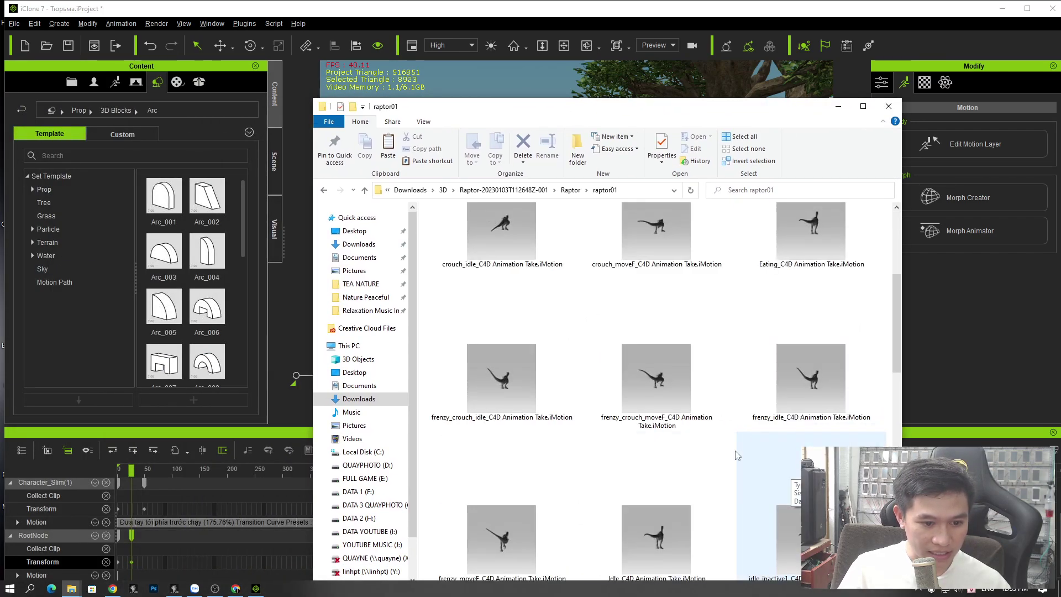
scroll(712, 438, "down", 5)
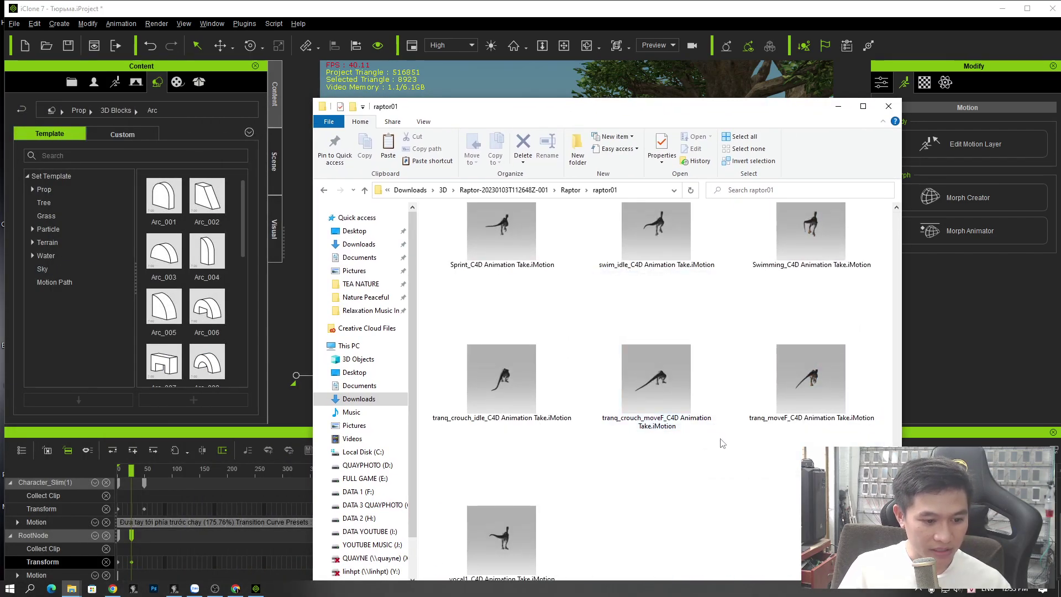
- Apply Swimming_C4D Animation Take.iMotion from the raptor01 folder to the raptor in the scene and return to iClone
left_click_drag(812, 237, 833, 238)
left_click_drag(717, 112, 340, 203)
left_click_drag(457, 333, 698, 260)
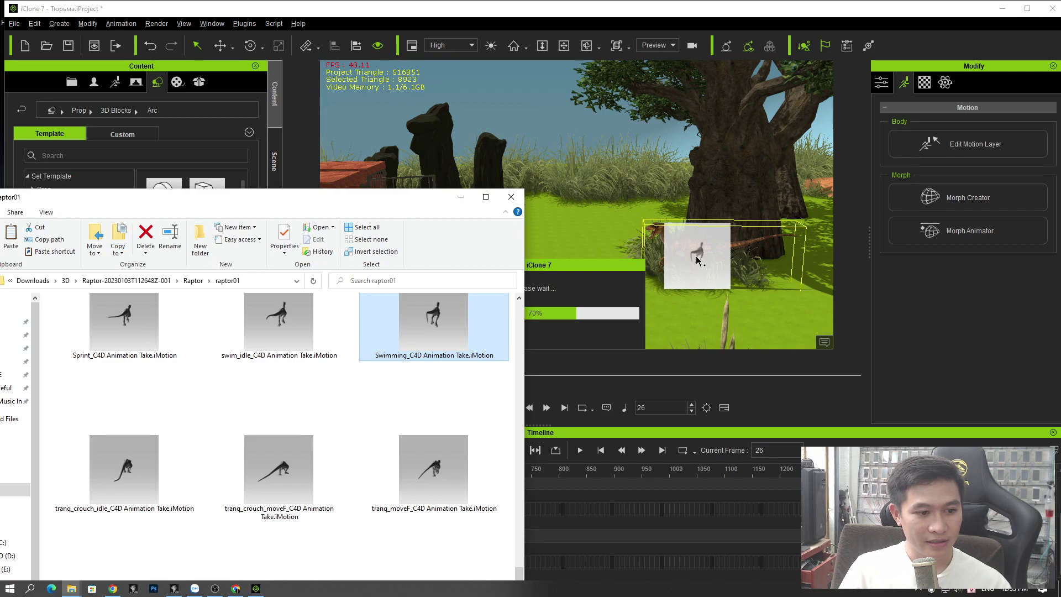
left_click(537, 5)
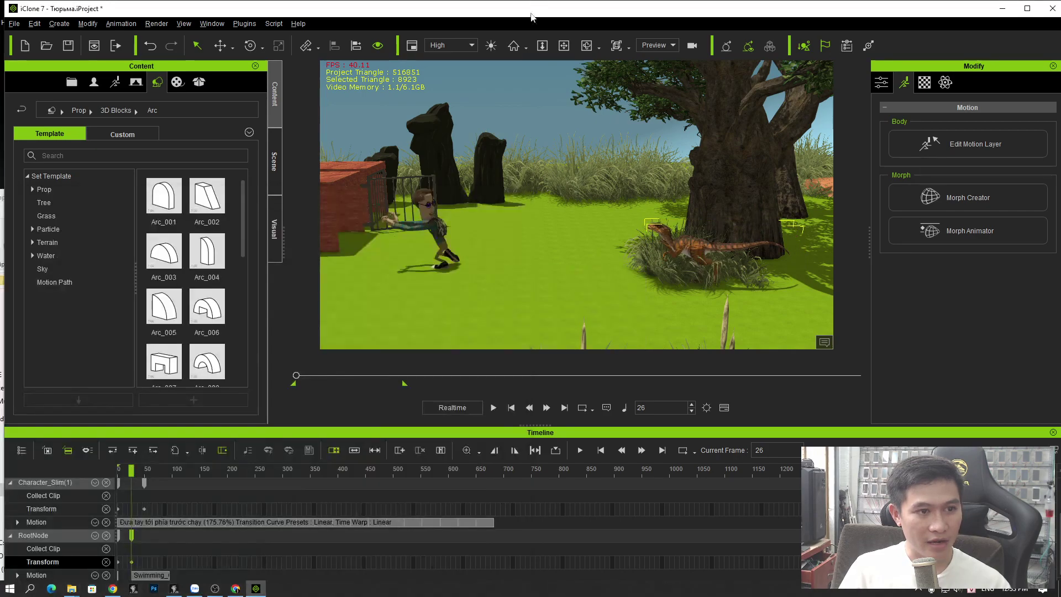
- At frame 91, move the raptor forward out of the grass toward the running character, and preview the movement
key("space")
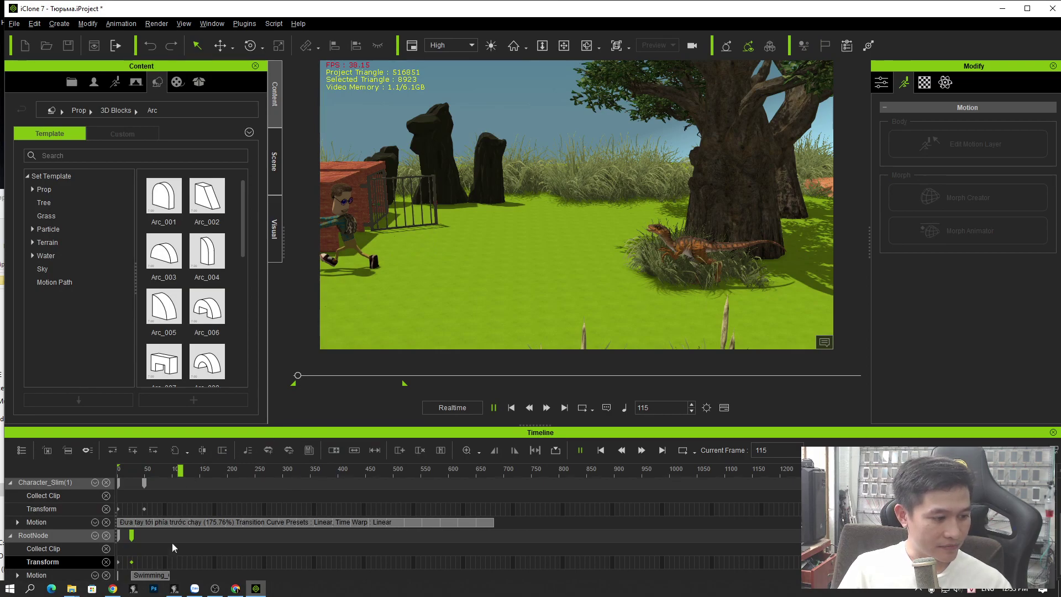
key("space")
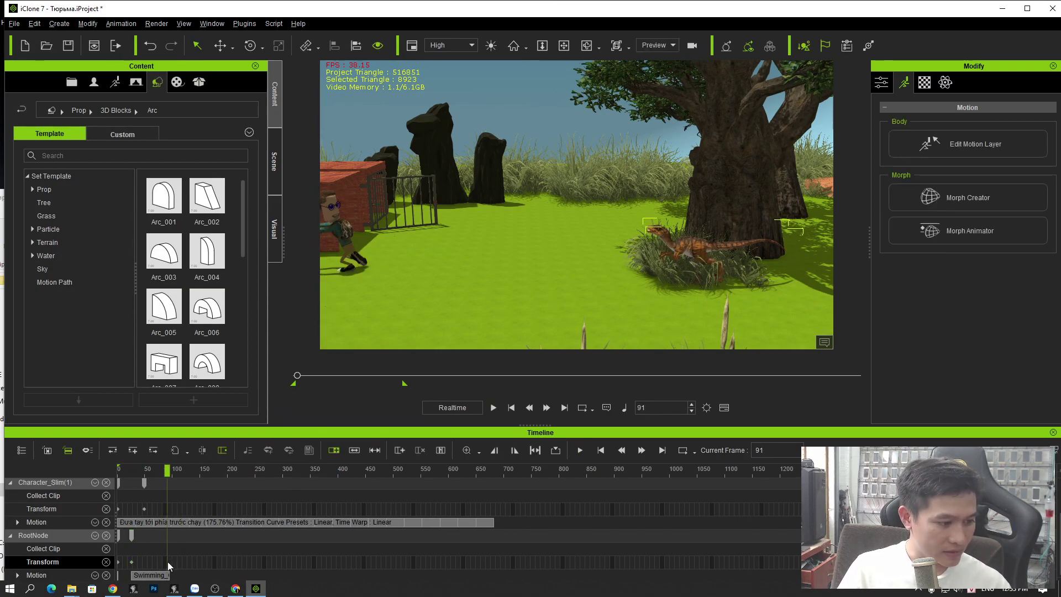
left_click(226, 49)
left_click_drag(747, 284, 645, 288)
key("space")
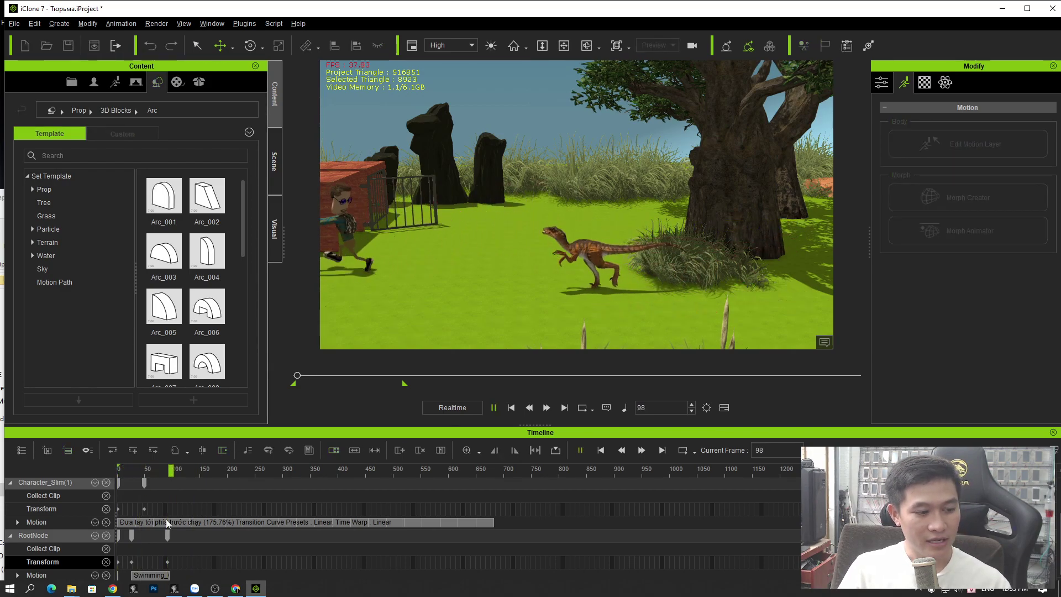
- Extend the raptor's Swimming motion clip to end at about frame 110, and preview the chase from frame 1
left_click(169, 575)
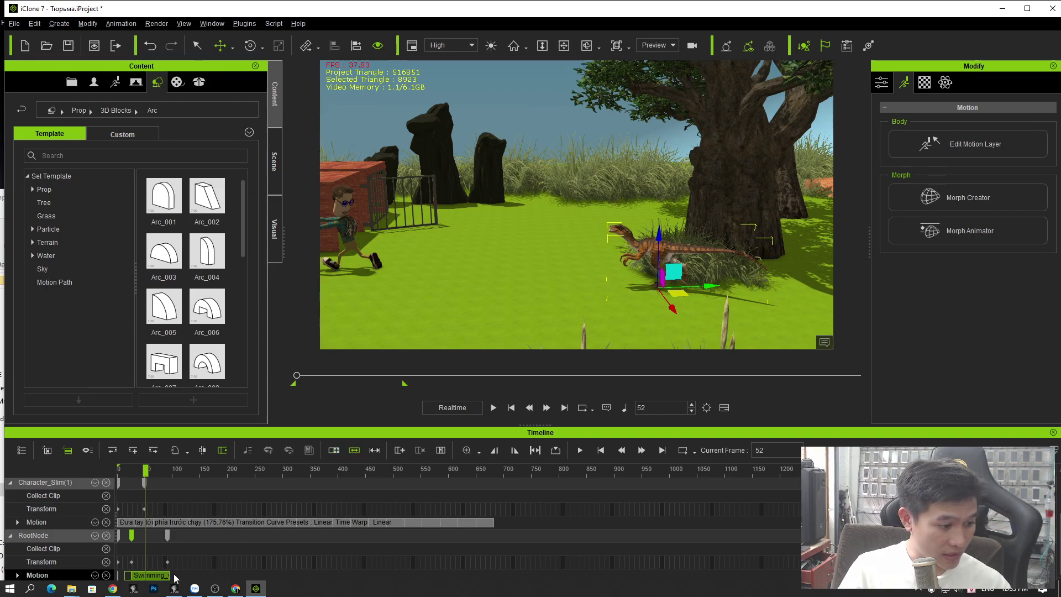
left_click_drag(167, 575, 144, 575)
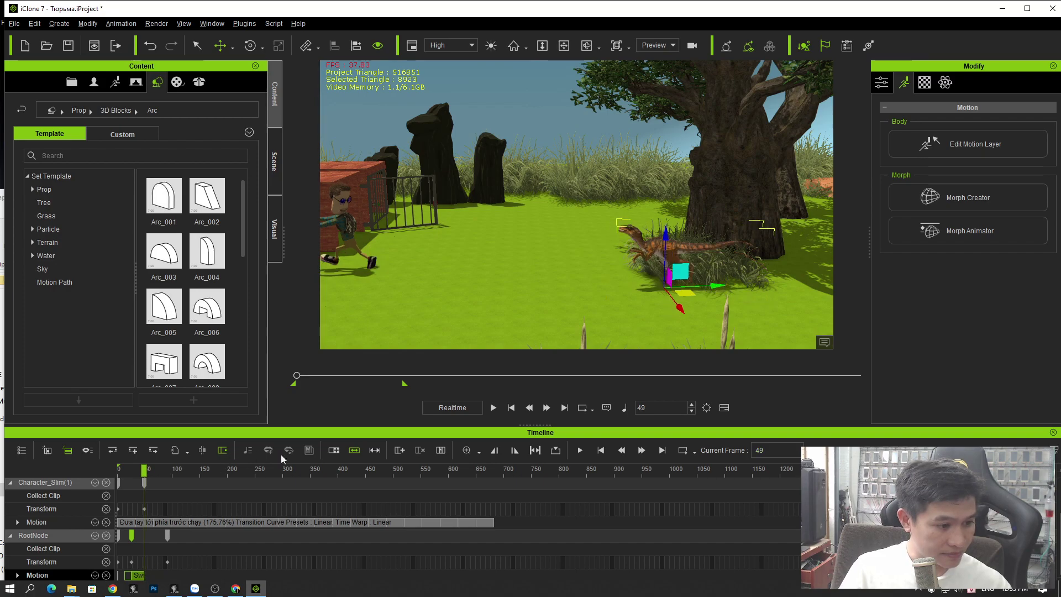
left_click_drag(142, 575, 181, 575)
left_click_drag(177, 475, 131, 478)
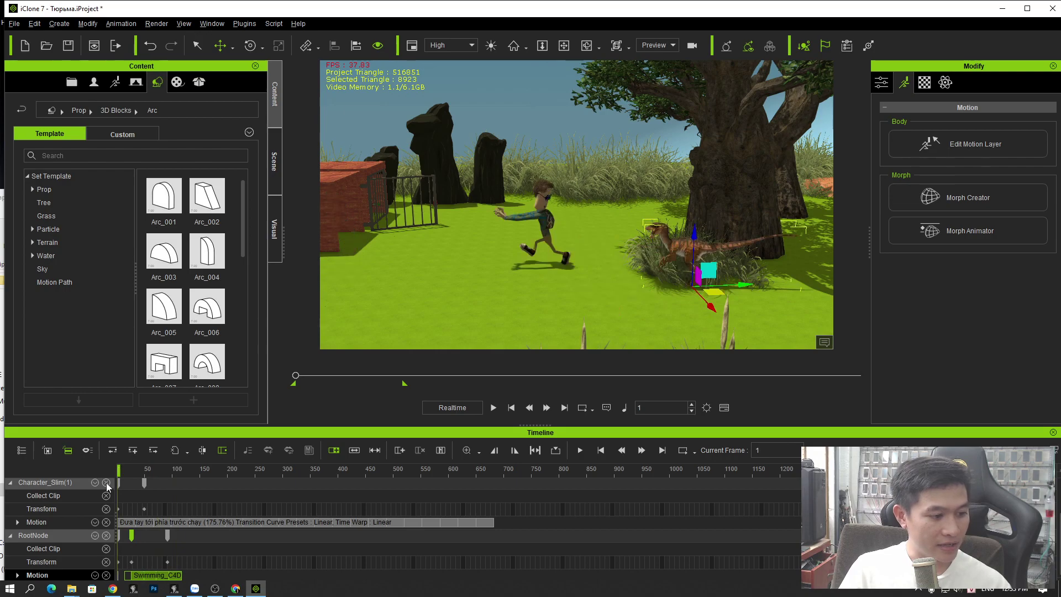
key("space")
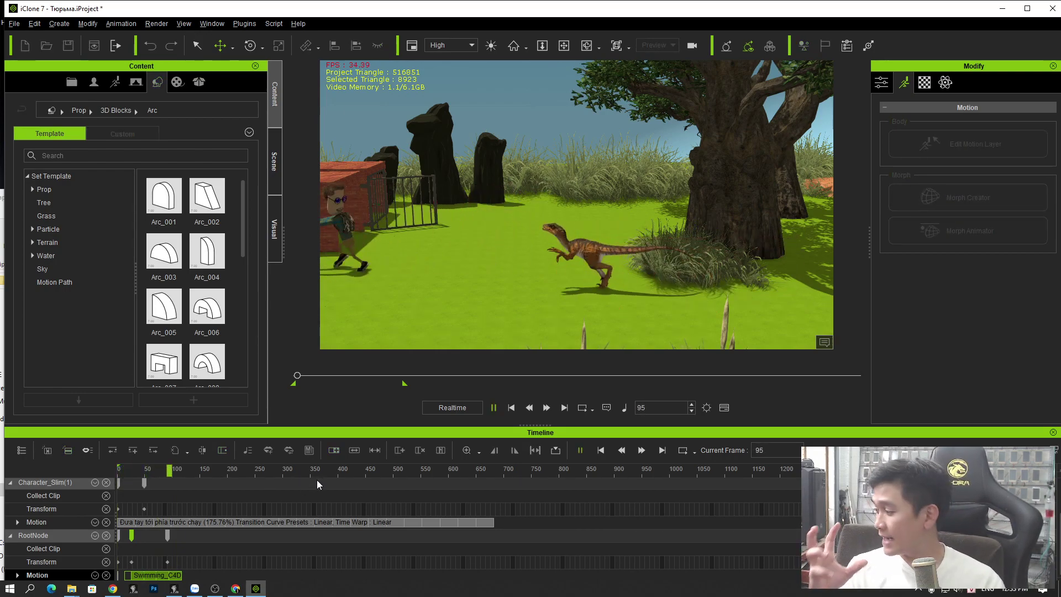
key("space")
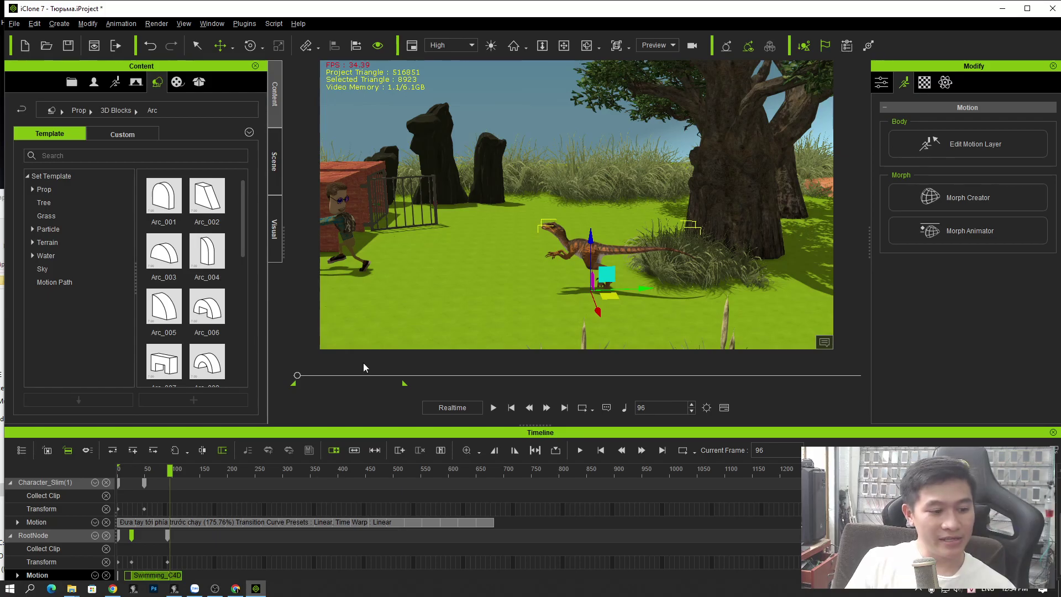
- Reframe the view around the character so both the character and the raptor are in shot, and play the animation
left_click(346, 237)
left_click_drag(346, 237, 656, 240, "alt")
right_click_drag(656, 241, 557, 346)
middle_click_drag(557, 346, 495, 282)
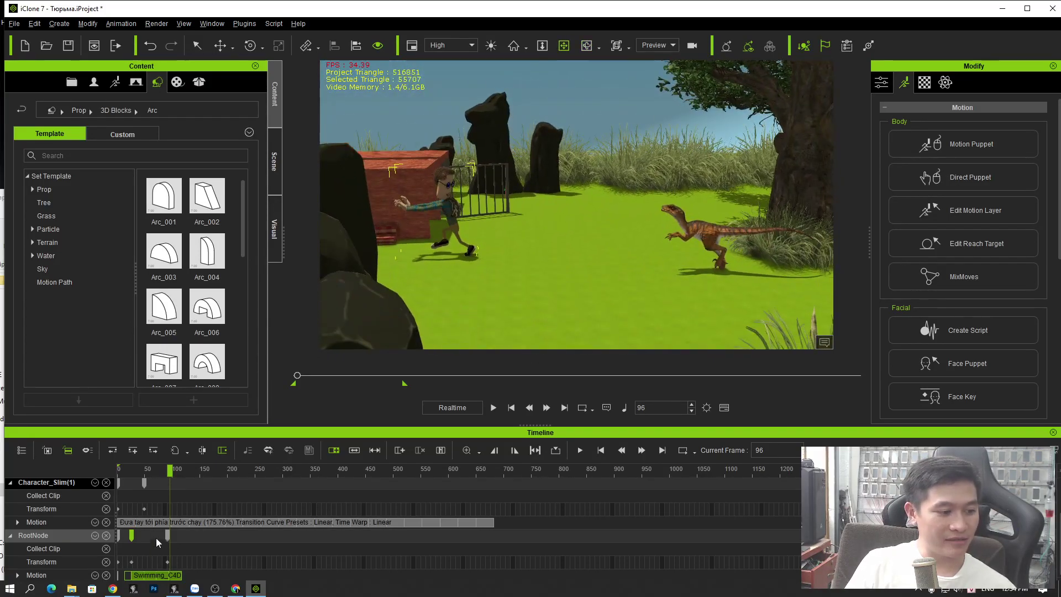
key("space")
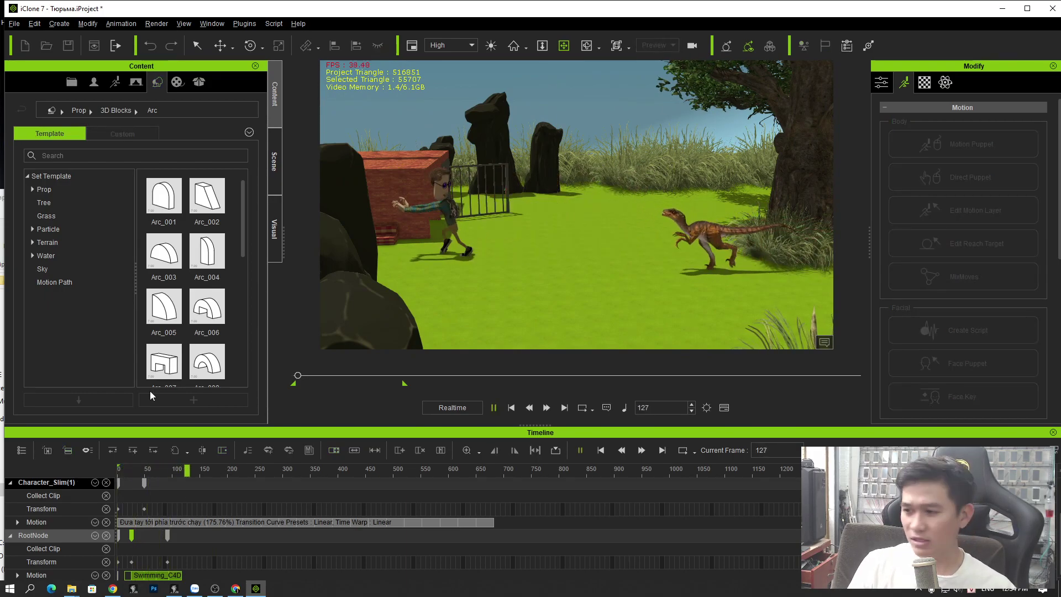
key("space")
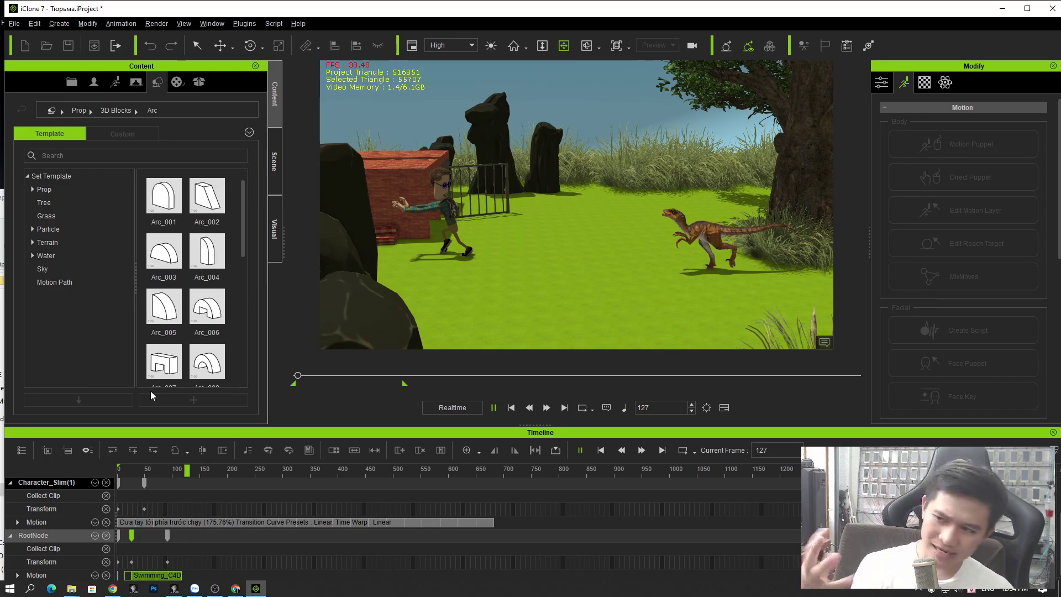